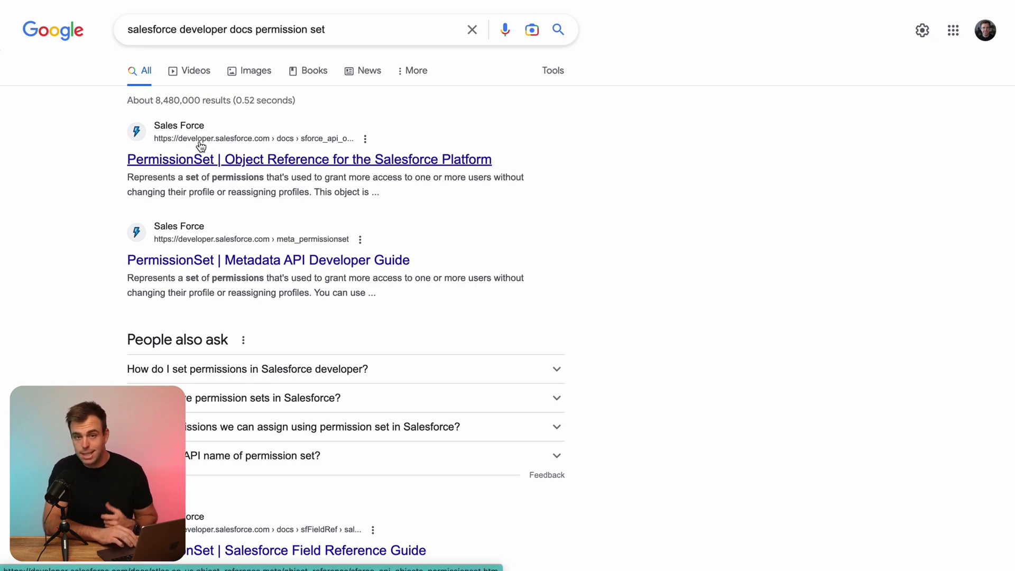
Keep the PermissionSet reference in a new tab, search 'datamodel', and open Profile and Permission Objects.
{"action": "right_click", "coordinate": [233, 153]}
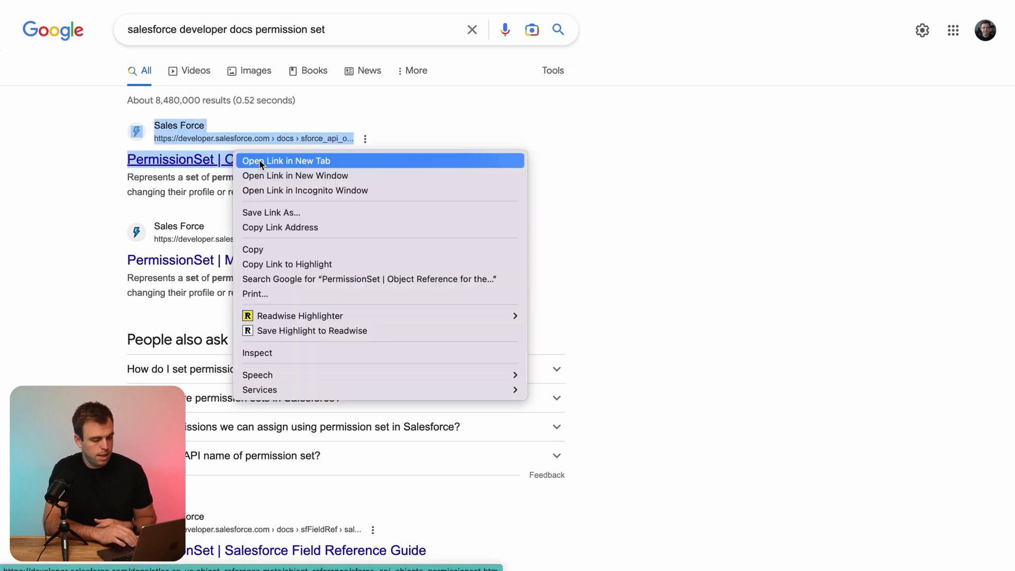
{"action": "left_click", "coordinate": [262, 161]}
{"action": "left_click", "coordinate": [343, 28]}
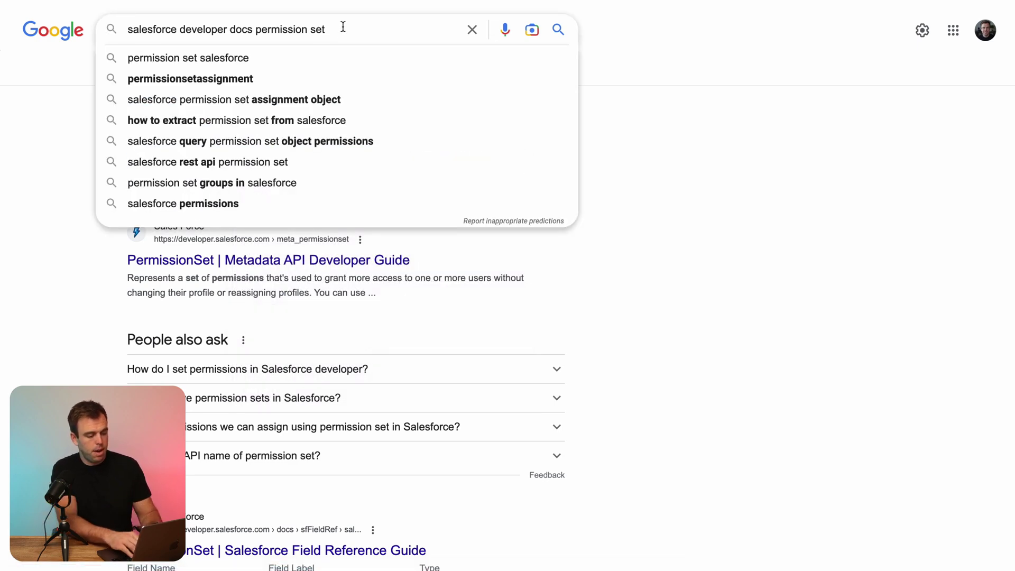
{"action": "type", "text": "datamodel"}
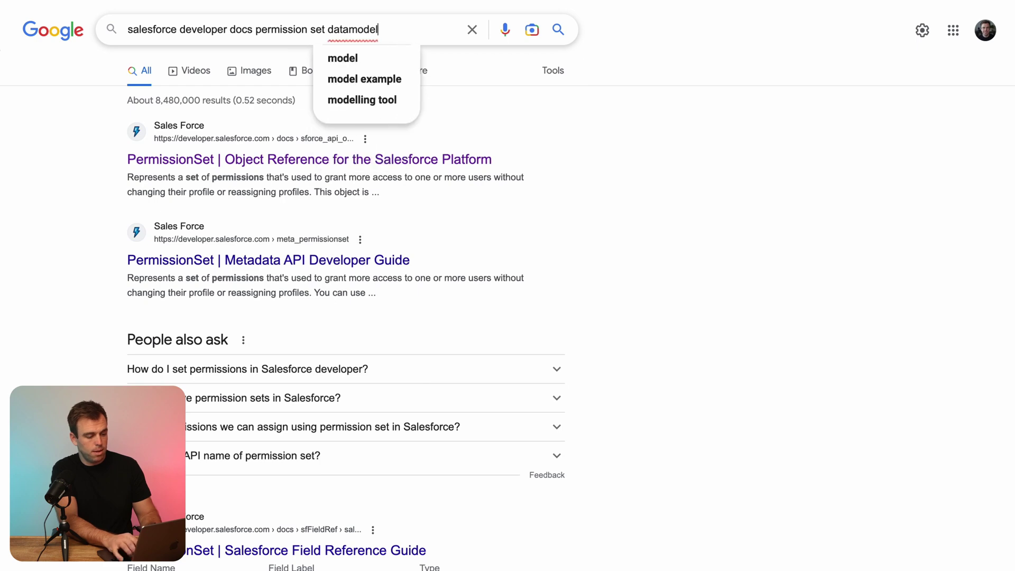
{"action": "key", "text": "Return"}
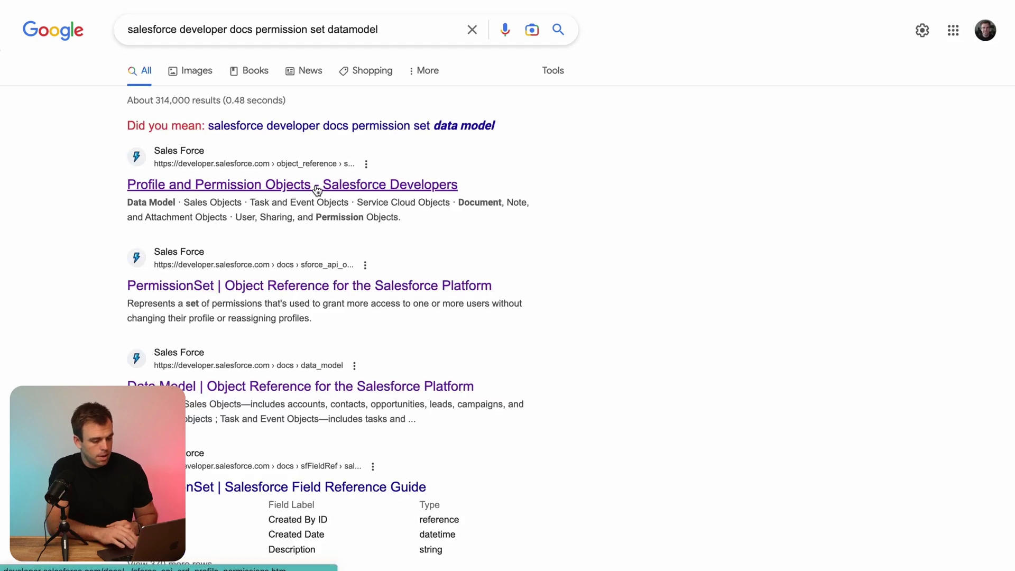
{"action": "left_click", "coordinate": [344, 189]}
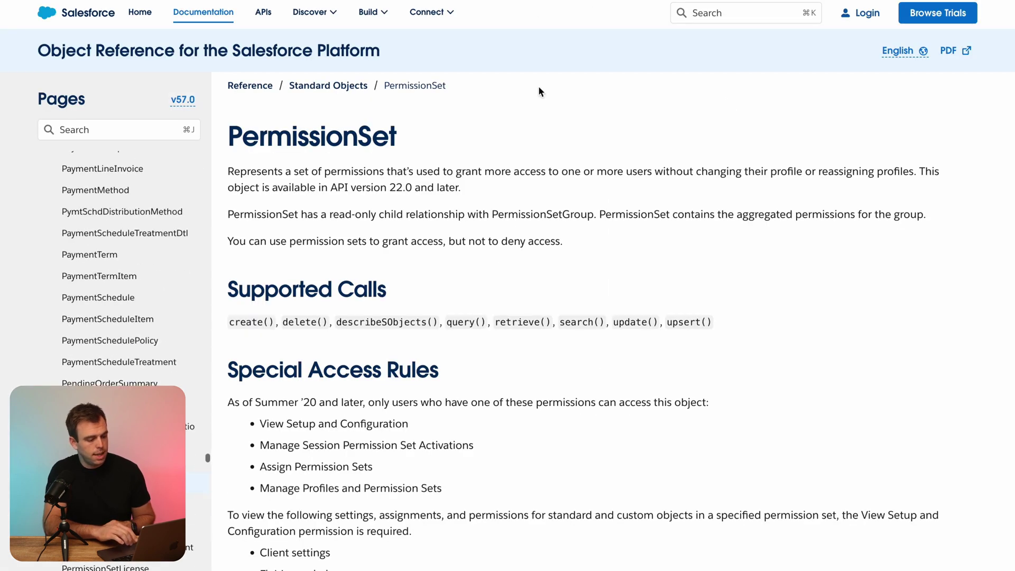
Open the PermissionSetAssignment object reference page from the sidebar.
{"action": "scroll", "coordinate": [541, 255], "scroll_direction": "down", "scroll_amount": 1}
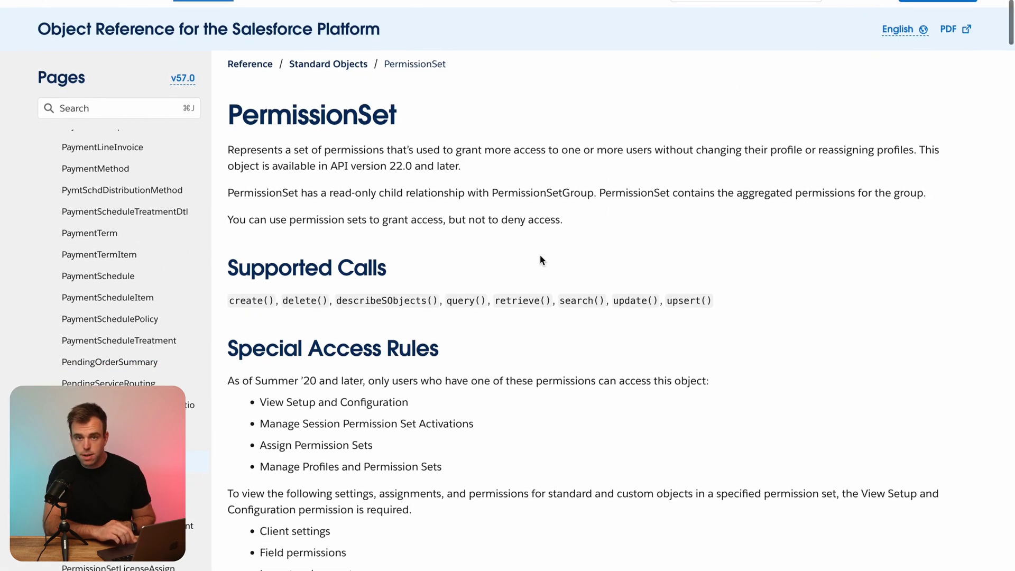
{"action": "scroll", "coordinate": [391, 180], "scroll_direction": "down", "scroll_amount": 1}
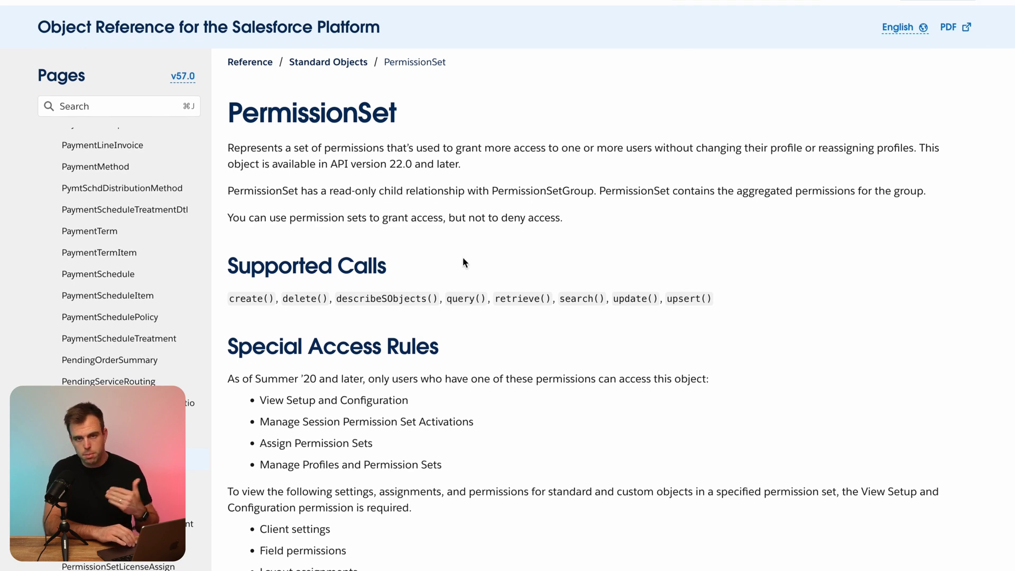
{"action": "scroll", "coordinate": [462, 259], "scroll_direction": "down", "scroll_amount": 5}
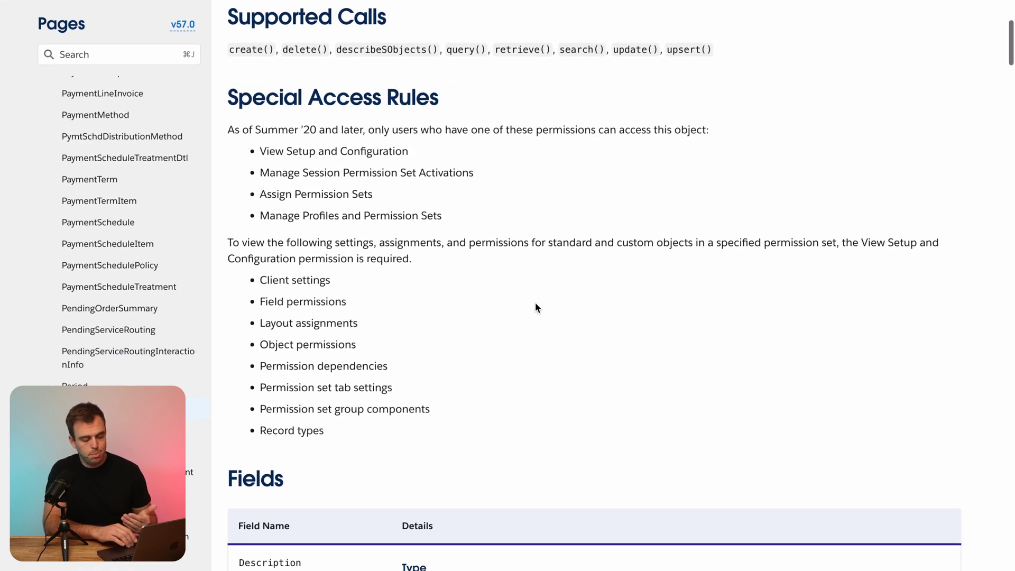
{"action": "scroll", "coordinate": [535, 308], "scroll_direction": "down", "scroll_amount": 2}
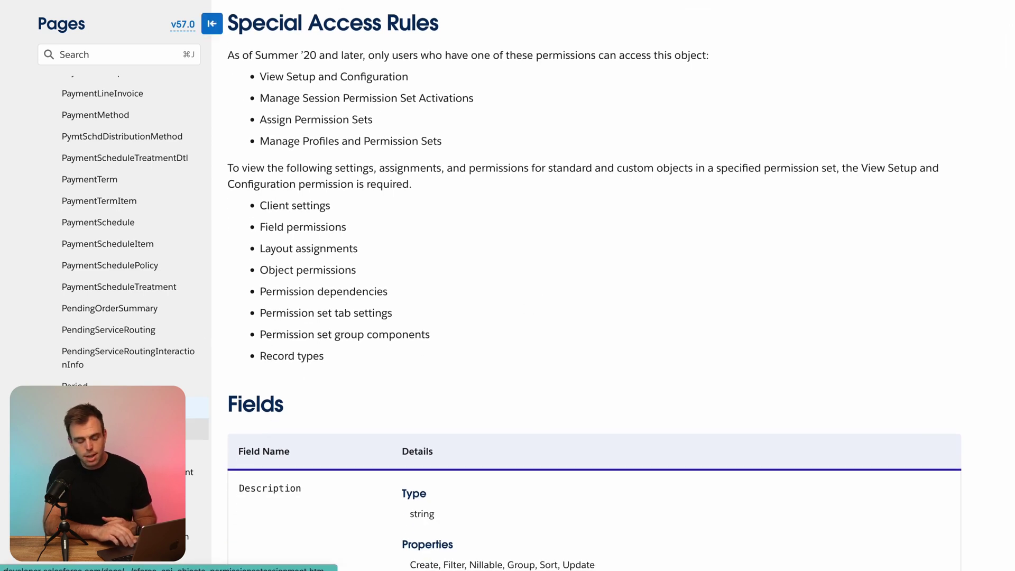
{"action": "left_click", "coordinate": [106, 428]}
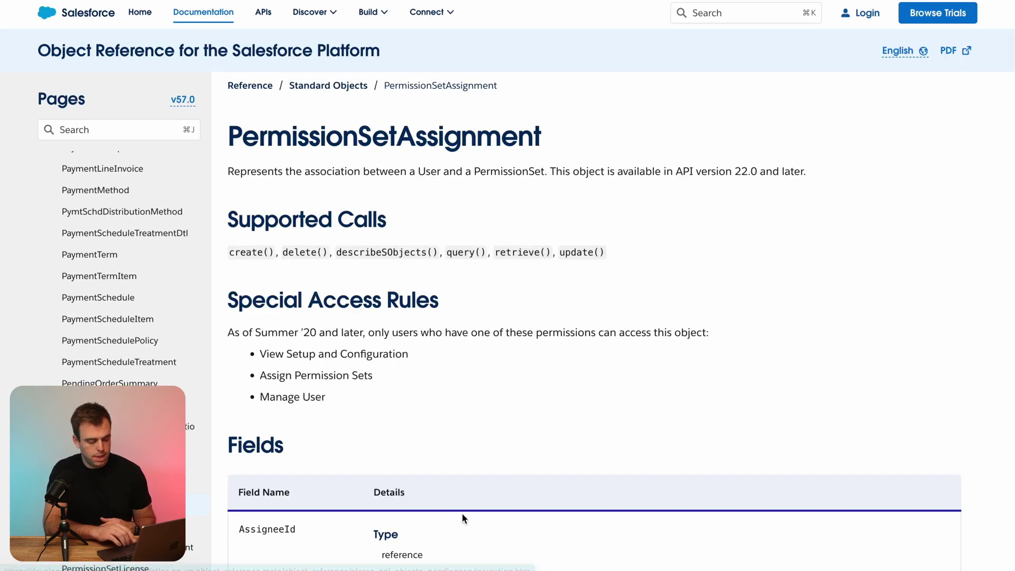
Highlight its access requirements, including the View Setup and Configuration permission.
{"action": "scroll", "coordinate": [465, 515], "scroll_direction": "down", "scroll_amount": 2}
{"action": "scroll", "coordinate": [464, 516], "scroll_direction": "down", "scroll_amount": 4}
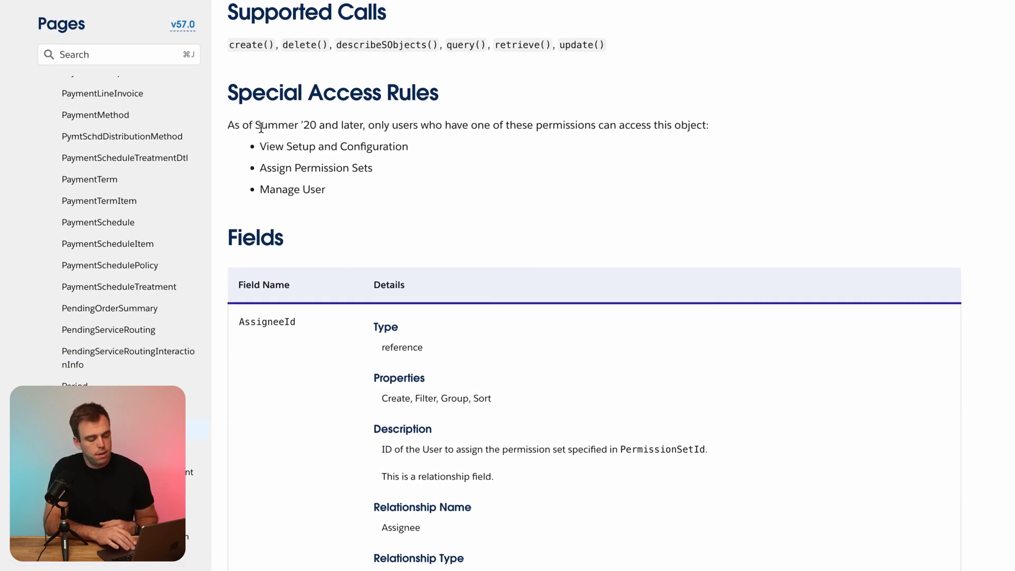
{"action": "left_click_drag", "start_coordinate": [259, 147], "coordinate": [300, 190]}
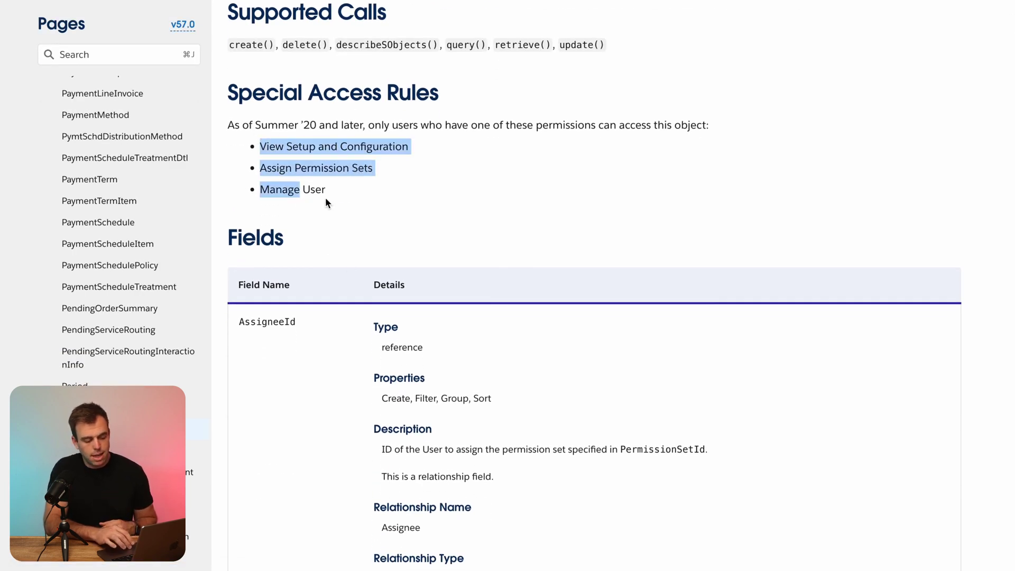
{"action": "left_click", "coordinate": [365, 184]}
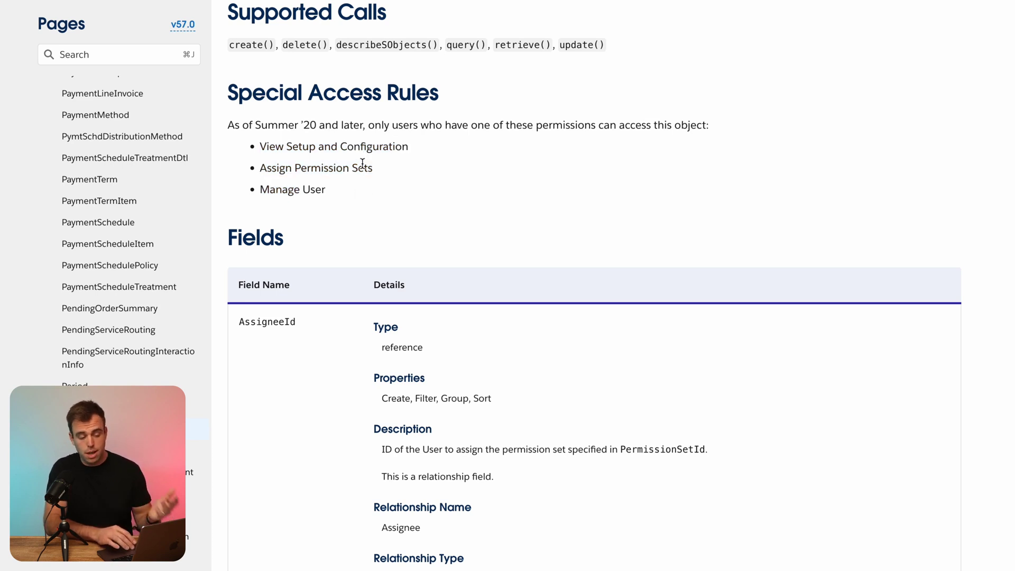
{"action": "left_click_drag", "start_coordinate": [348, 147], "coordinate": [380, 152]}
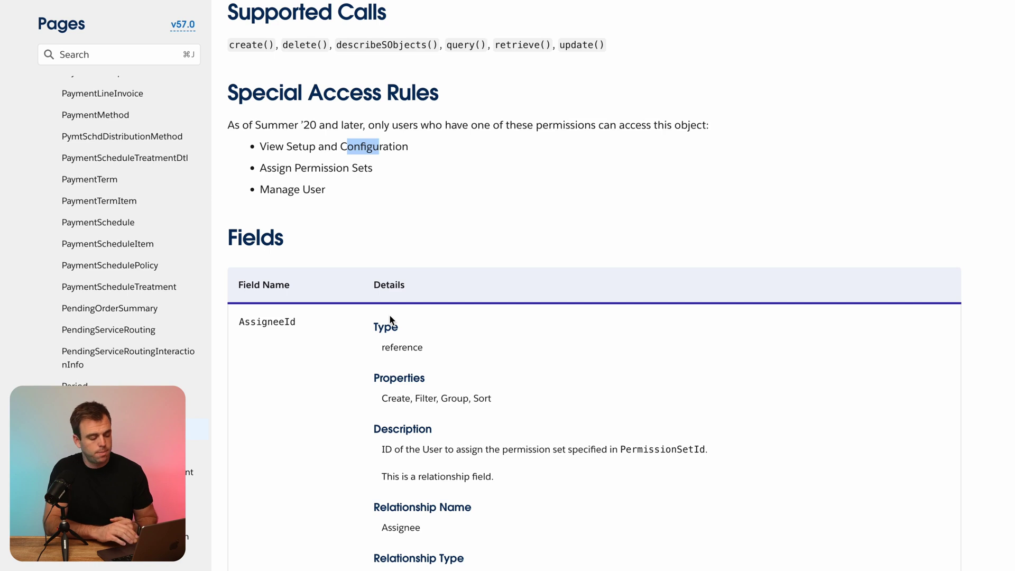
Scroll to the Fields table and highlight the AssigneeId field.
{"action": "scroll", "coordinate": [662, 376], "scroll_direction": "down", "scroll_amount": 3}
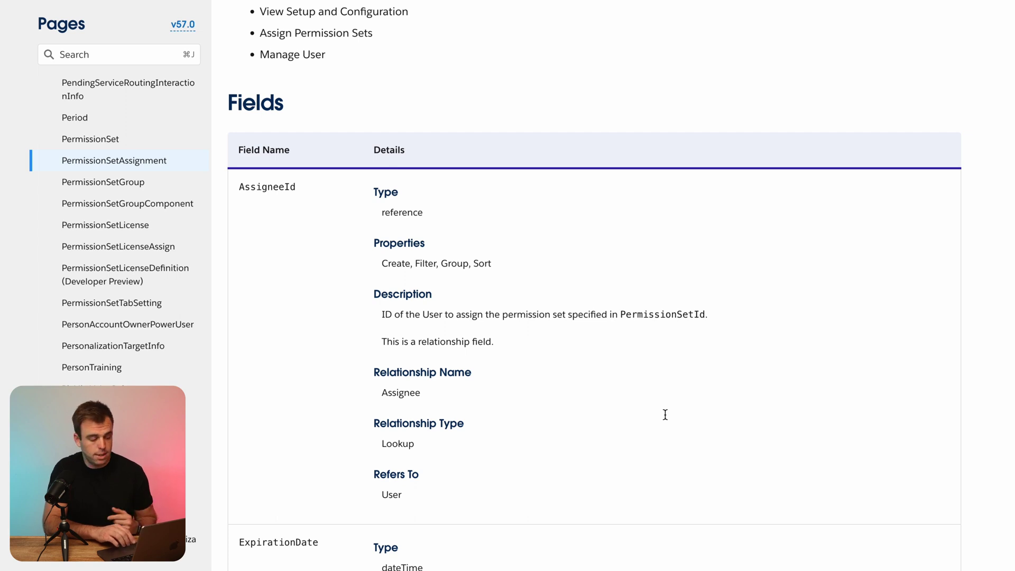
{"action": "scroll", "coordinate": [665, 414], "scroll_direction": "down", "scroll_amount": 2}
{"action": "scroll", "coordinate": [479, 296], "scroll_direction": "down", "scroll_amount": 1}
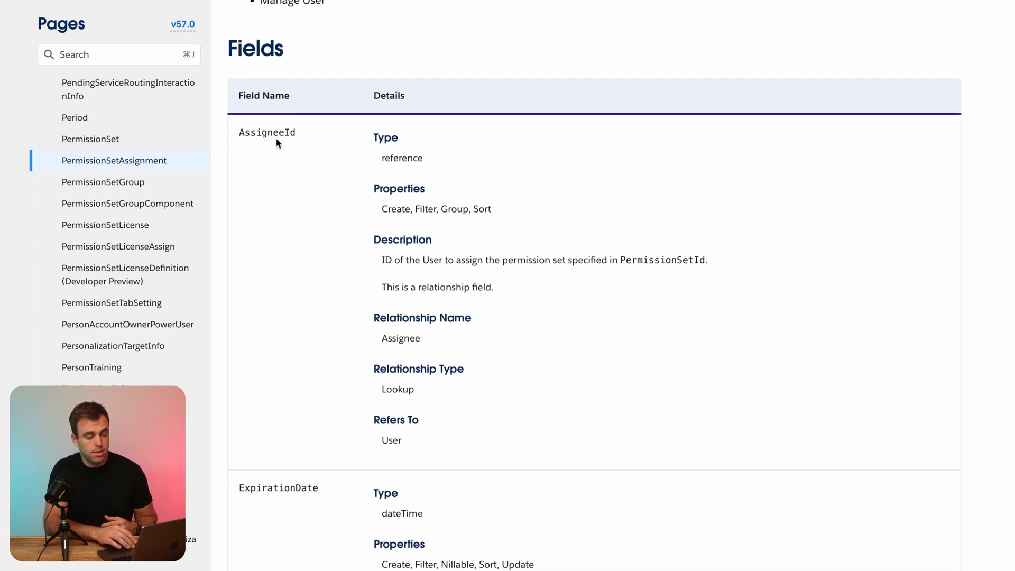
{"action": "left_click_drag", "start_coordinate": [257, 132], "coordinate": [299, 137]}
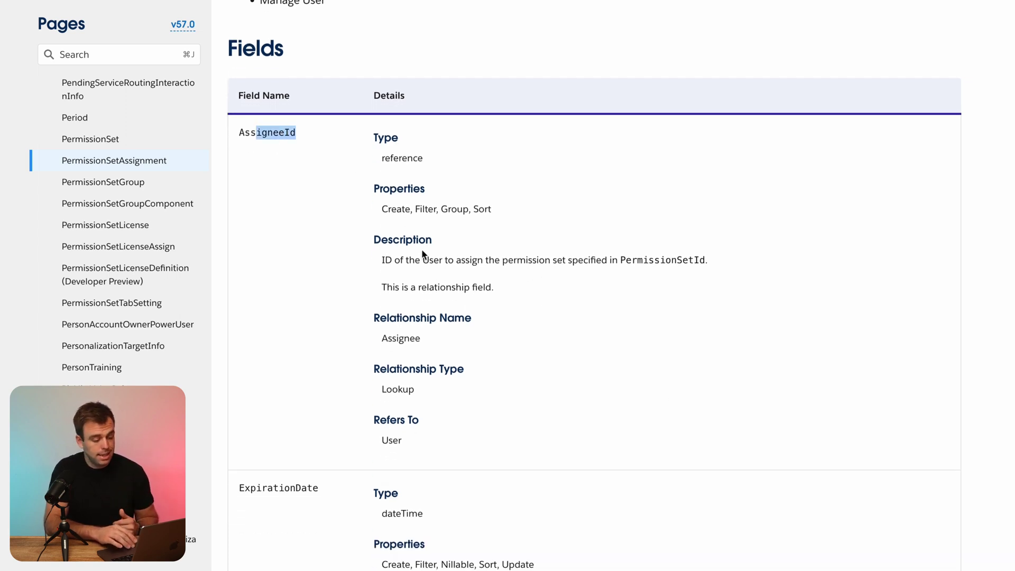
{"action": "left_click", "coordinate": [555, 285]}
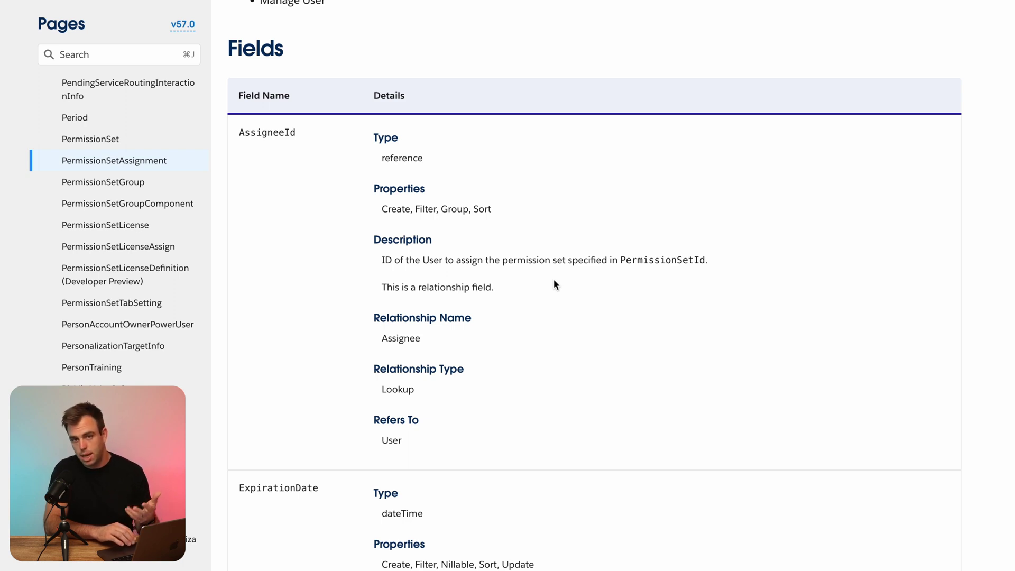
Highlight the PermissionSetId field, then switch back to the Salesforce org.
{"action": "scroll", "coordinate": [554, 306], "scroll_direction": "down", "scroll_amount": 10}
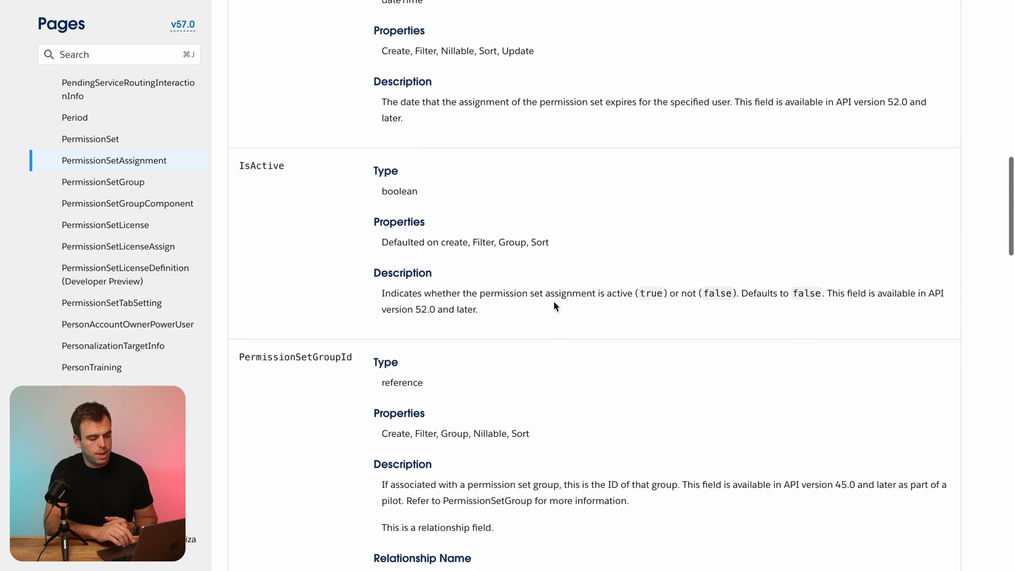
{"action": "scroll", "coordinate": [555, 304], "scroll_direction": "up", "scroll_amount": 2}
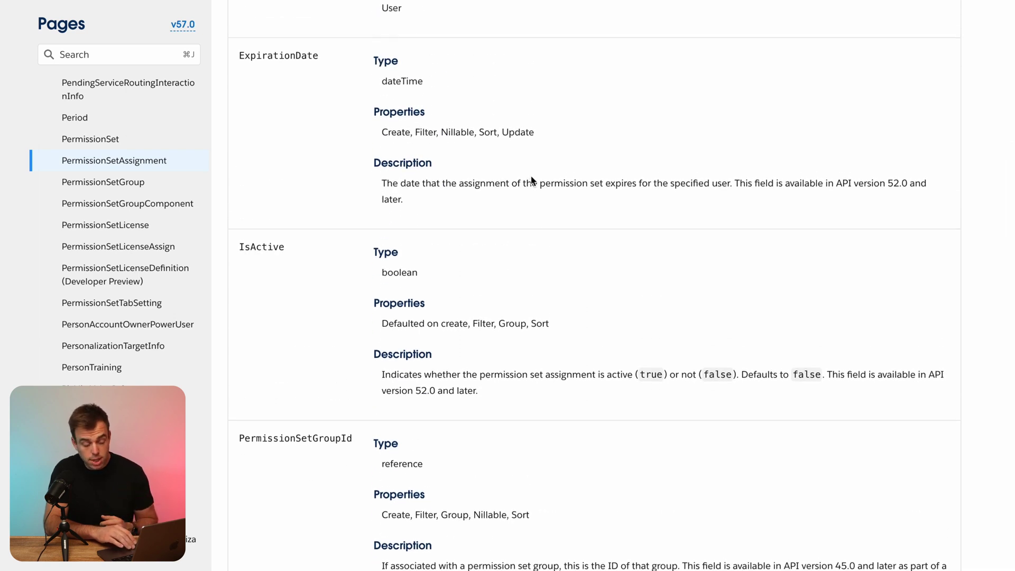
{"action": "scroll", "coordinate": [544, 209], "scroll_direction": "down", "scroll_amount": 3}
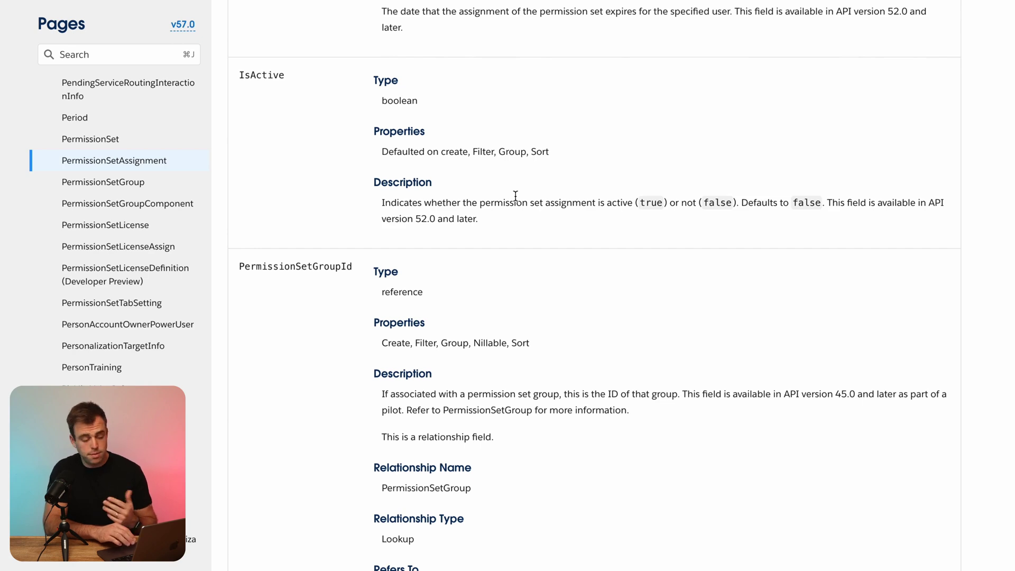
{"action": "scroll", "coordinate": [515, 195], "scroll_direction": "down", "scroll_amount": 5}
{"action": "scroll", "coordinate": [515, 195], "scroll_direction": "up", "scroll_amount": 2}
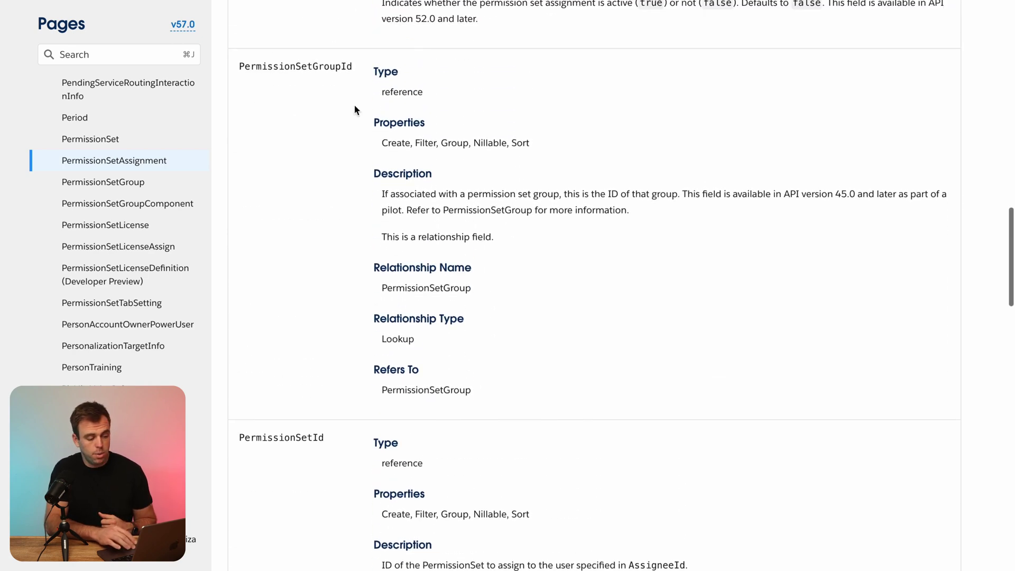
{"action": "left_click_drag", "start_coordinate": [267, 67], "coordinate": [391, 73]}
{"action": "left_click_drag", "start_coordinate": [251, 438], "coordinate": [346, 446]}
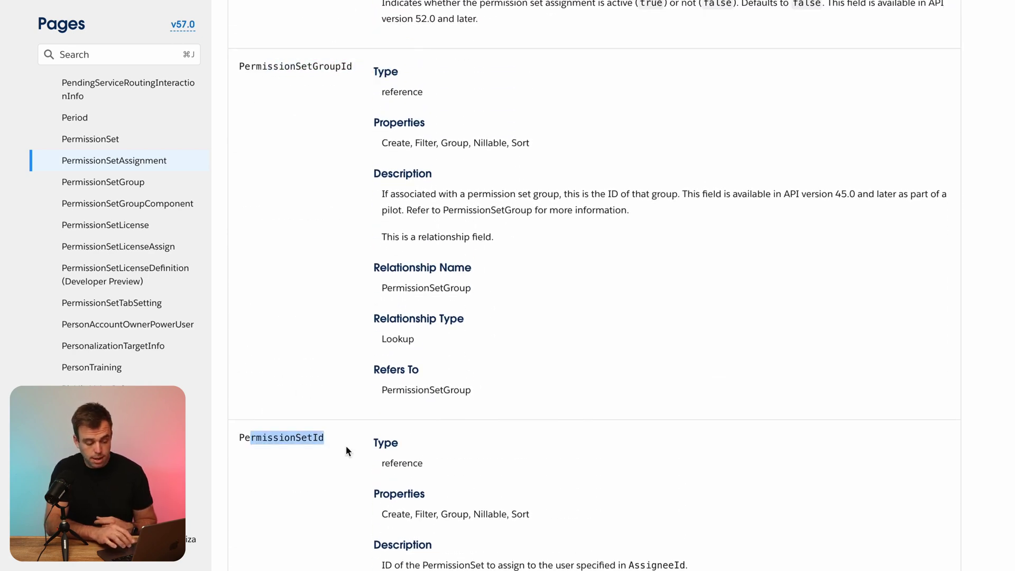
{"action": "scroll", "coordinate": [583, 456], "scroll_direction": "down", "scroll_amount": 5}
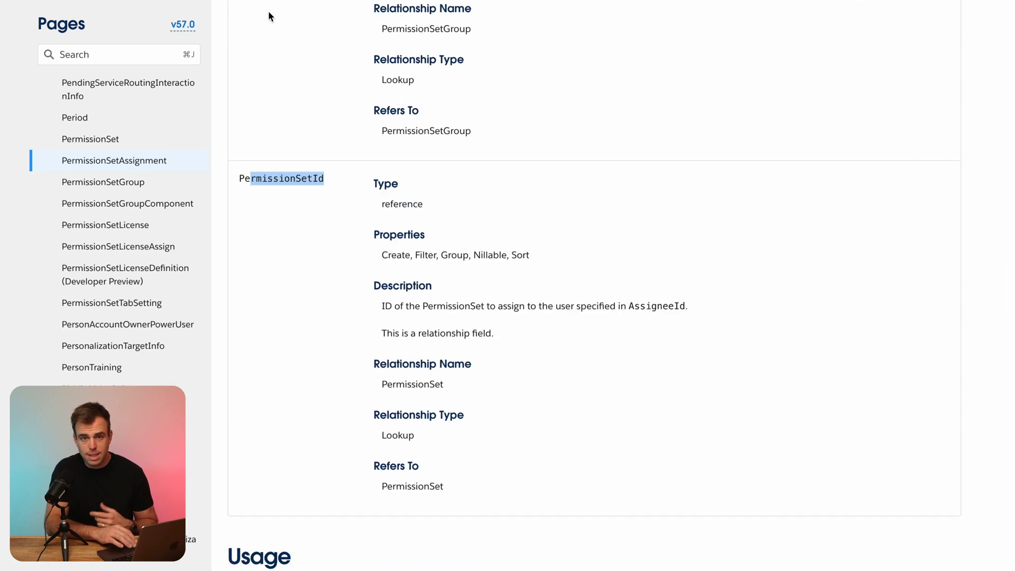
{"action": "key", "text": "ctrl+Tab"}
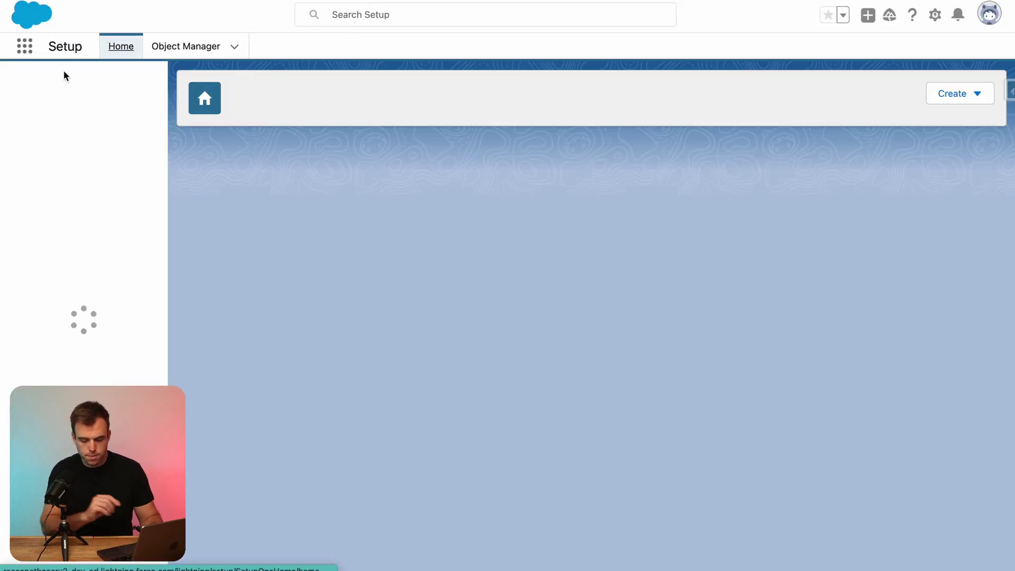
Create a record-triggered flow on User, run when a record is created, for Actions and Related Records.
{"action": "left_click", "coordinate": [64, 74]}
{"action": "type", "text": "flow"}
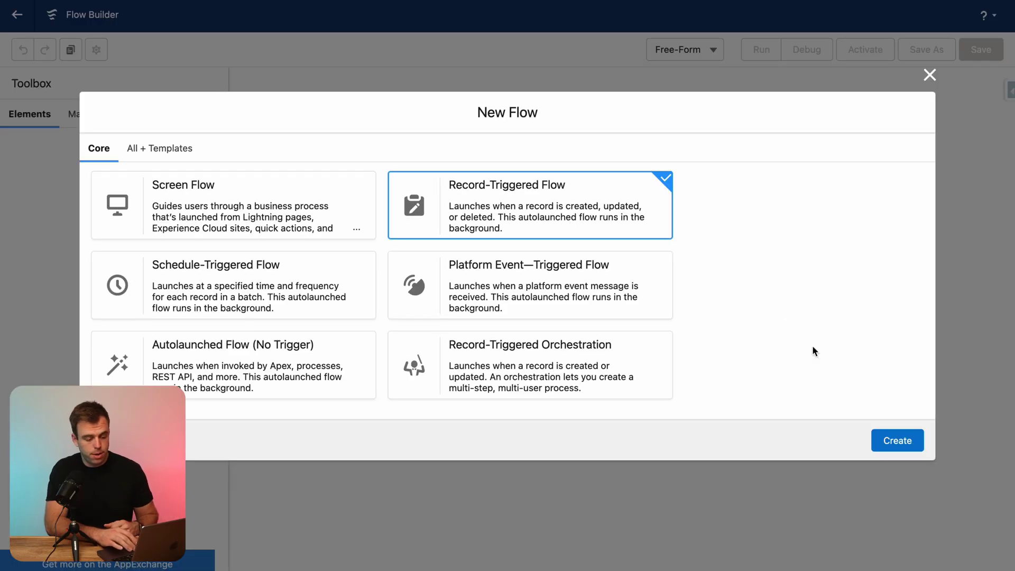
{"action": "left_click", "coordinate": [894, 440]}
{"action": "type", "text": "user"}
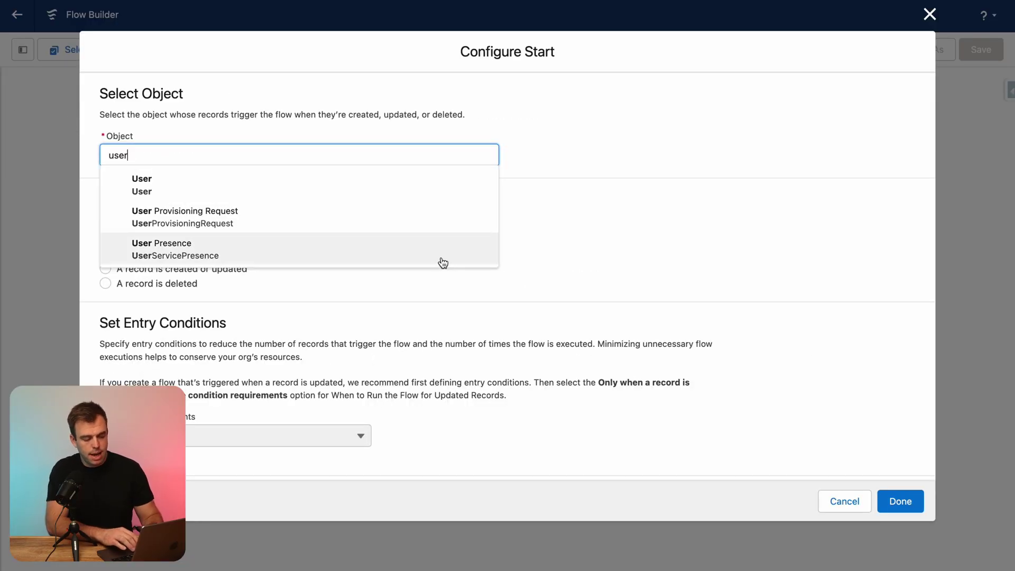
{"action": "left_click", "coordinate": [423, 191]}
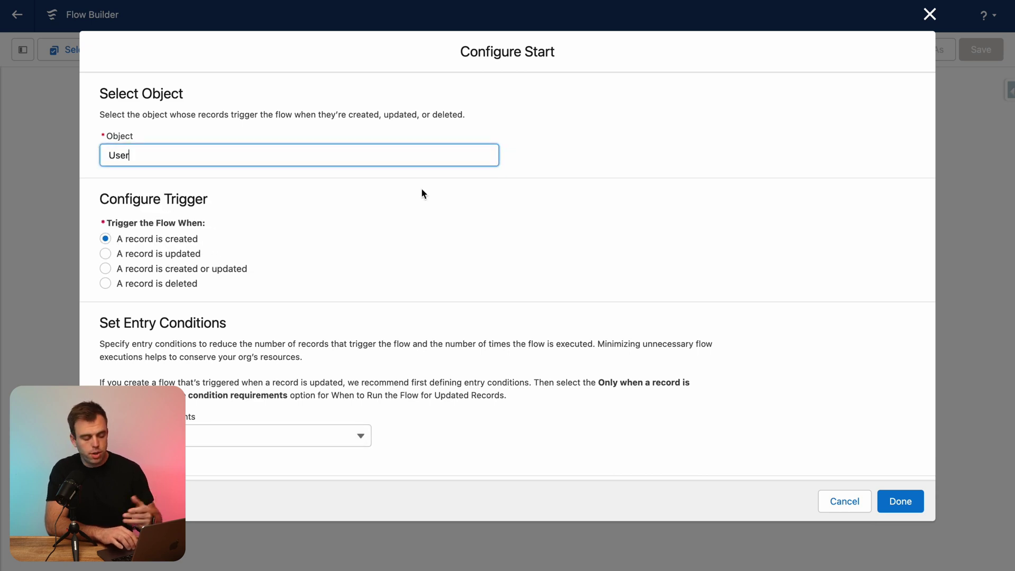
{"action": "left_click", "coordinate": [498, 369]}
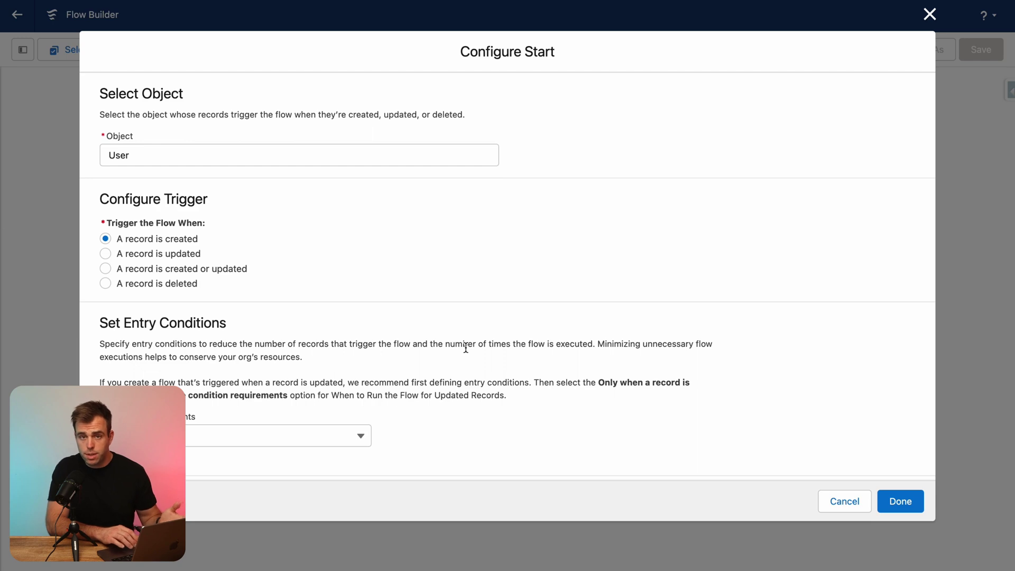
{"action": "scroll", "coordinate": [455, 349], "scroll_direction": "down", "scroll_amount": 3}
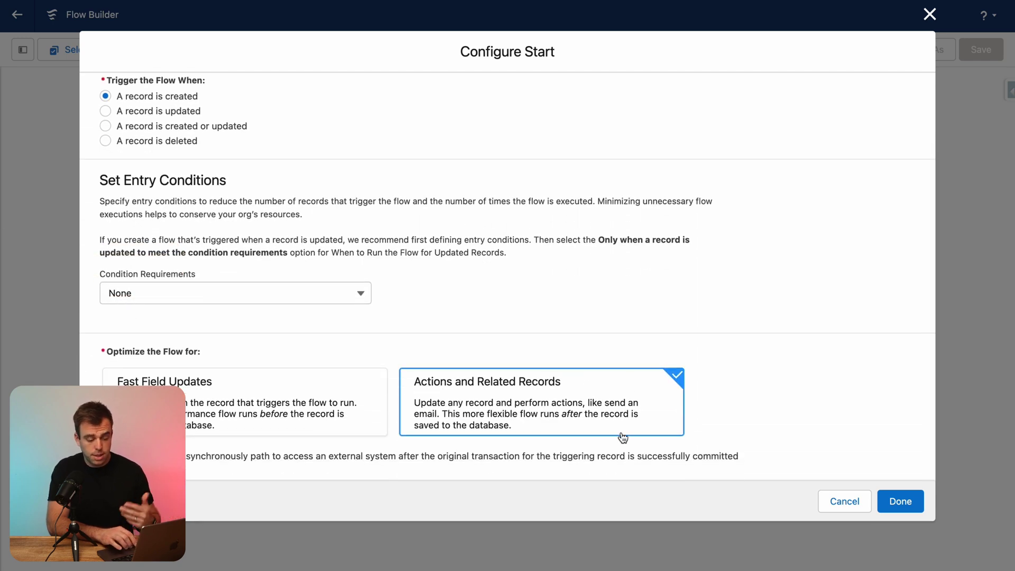
{"action": "left_click", "coordinate": [901, 501]}
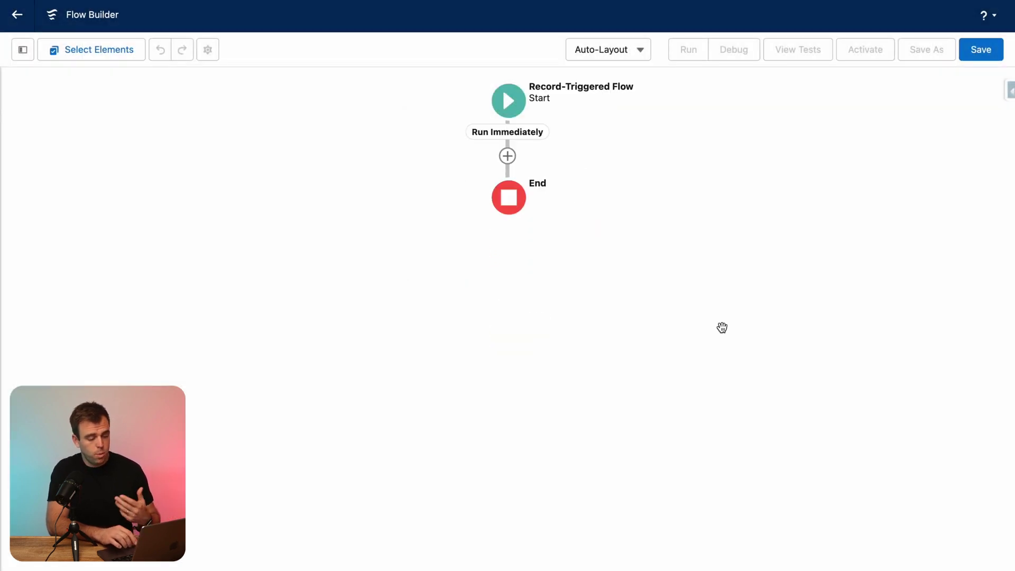
Add a Create Records element after the start, labelled 'Create Permission Set Assignment'.
{"action": "left_click", "coordinate": [508, 156]}
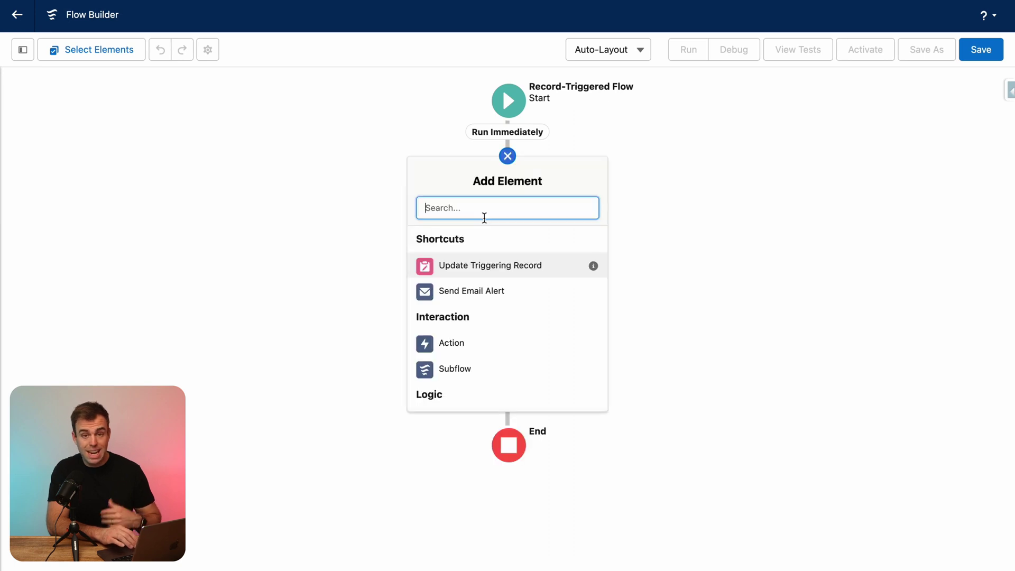
{"action": "type", "text": "create"}
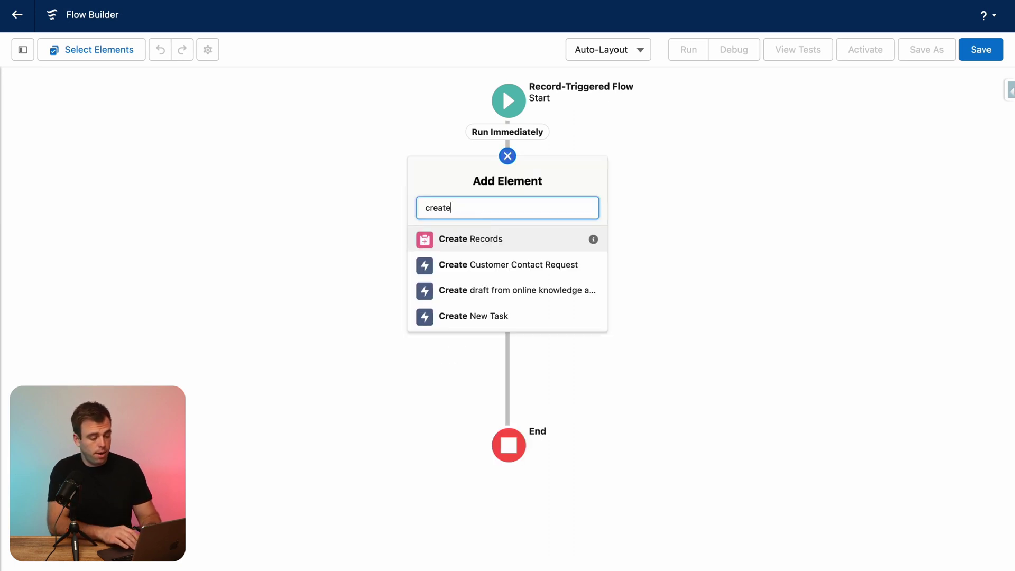
{"action": "left_click", "coordinate": [500, 243]}
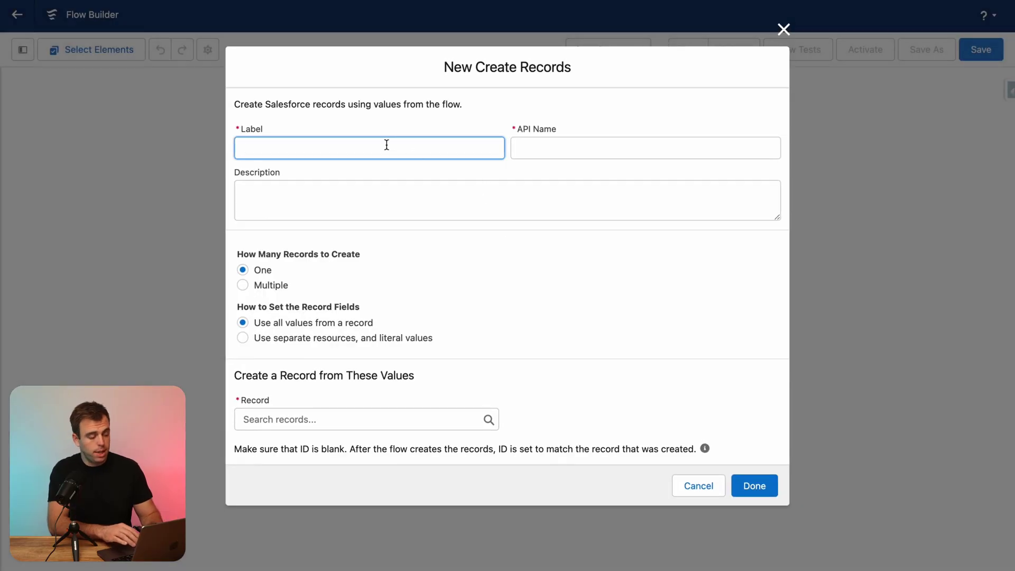
{"action": "type", "text": "c"}
{"action": "key", "text": "BackSpace"}
{"action": "type", "text": "C"}
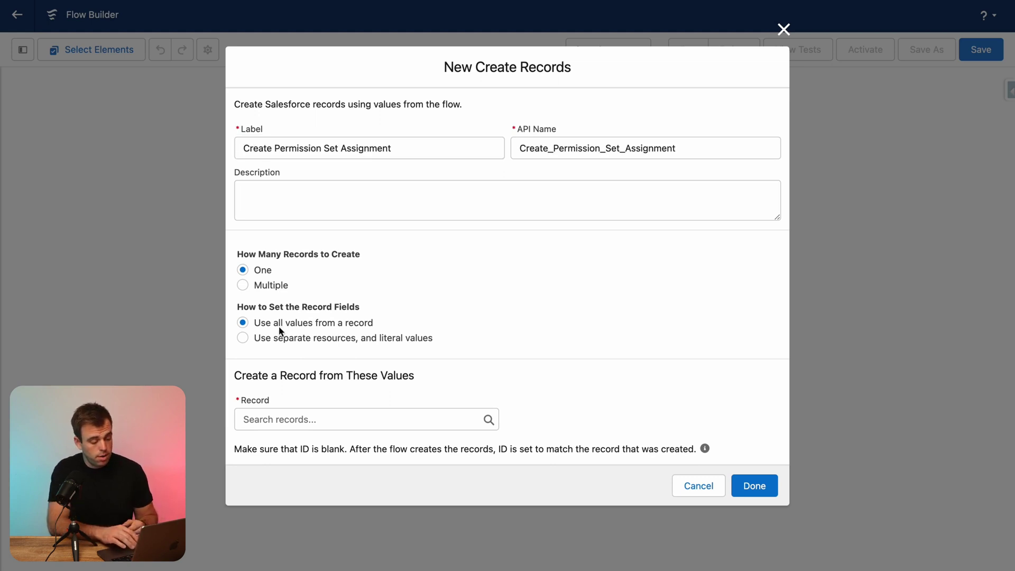
Use separate resources and target the Permission Set Assignment object.
{"action": "left_click", "coordinate": [245, 338]}
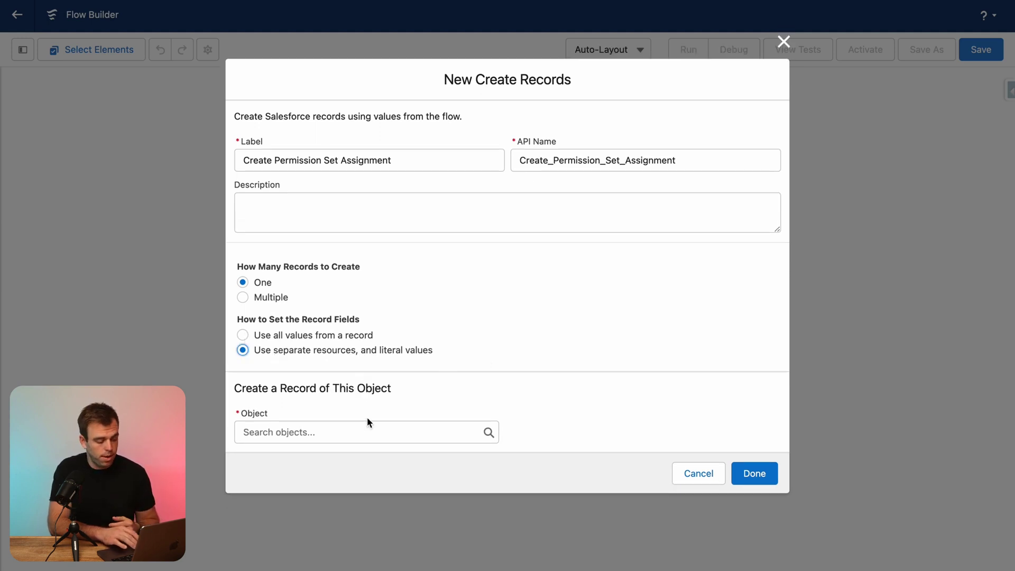
{"action": "left_click", "coordinate": [332, 426]}
{"action": "type", "text": "permis"}
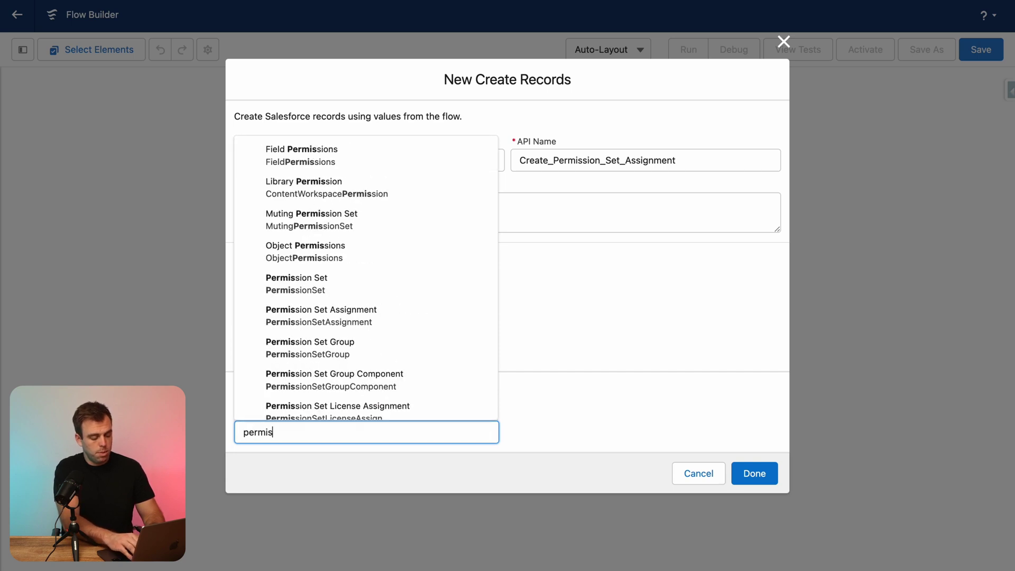
{"action": "type", "text": "sion set ass"}
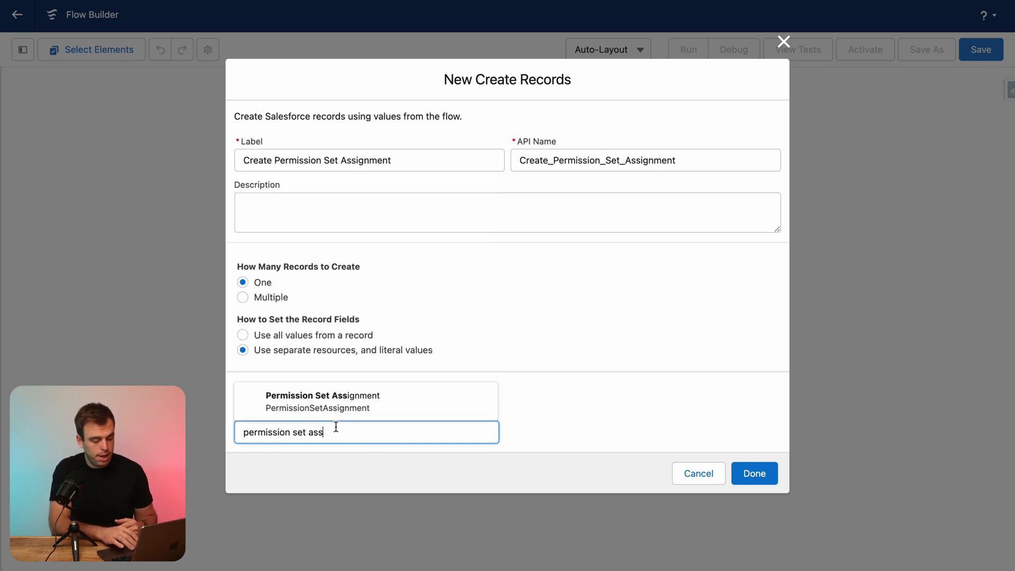
{"action": "left_click", "coordinate": [333, 412]}
Add AssigneeId and PermissionSetId field rows, removing an extra third row.
{"action": "scroll", "coordinate": [661, 403], "scroll_direction": "down", "scroll_amount": 2}
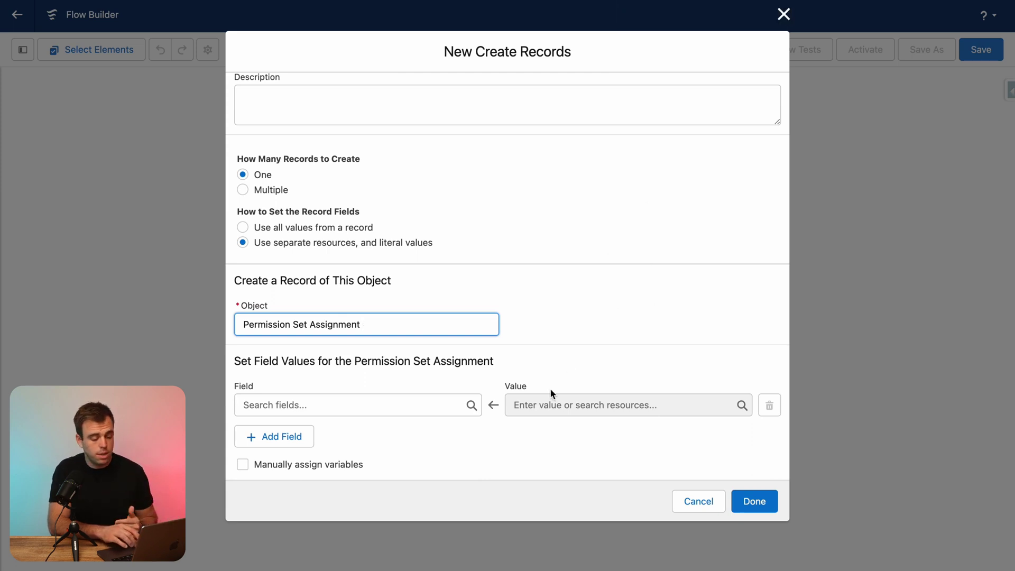
{"action": "left_click", "coordinate": [397, 403]}
{"action": "left_click", "coordinate": [364, 437]}
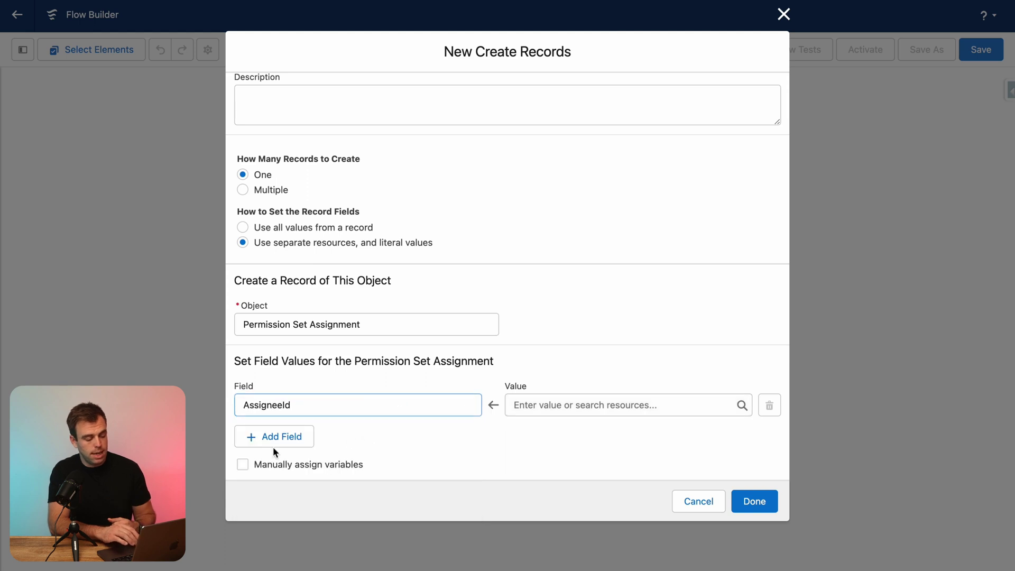
{"action": "left_click", "coordinate": [306, 442]}
{"action": "scroll", "coordinate": [303, 377], "scroll_direction": "down", "scroll_amount": 2}
{"action": "left_click", "coordinate": [292, 406]}
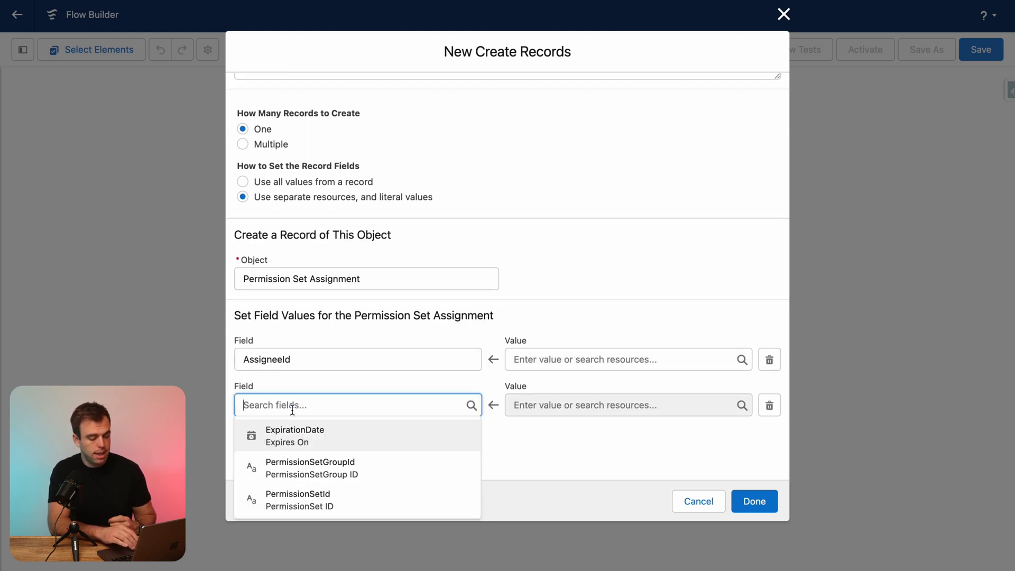
{"action": "left_click", "coordinate": [317, 505]}
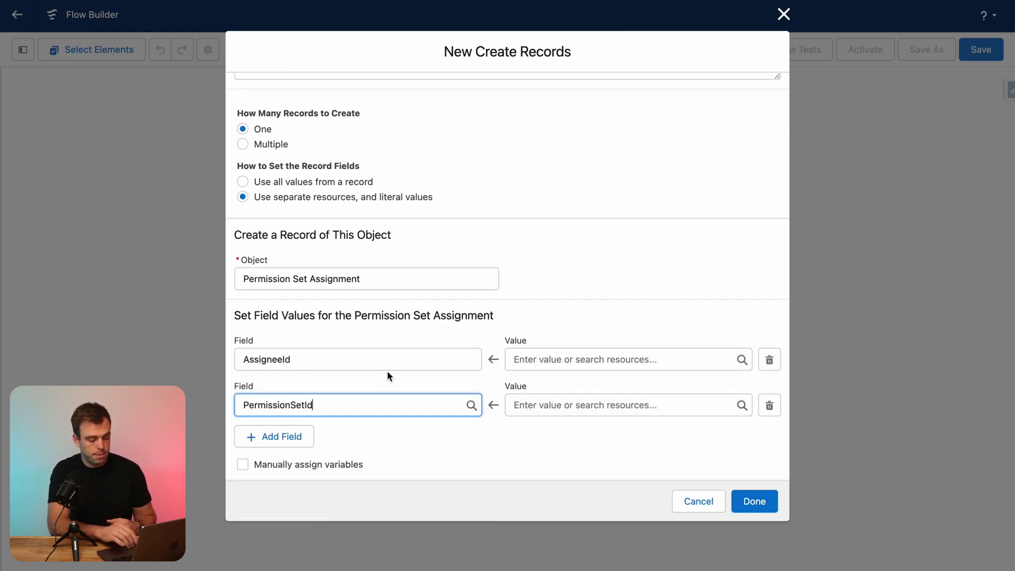
{"action": "left_click", "coordinate": [281, 436]}
{"action": "left_click", "coordinate": [365, 405]}
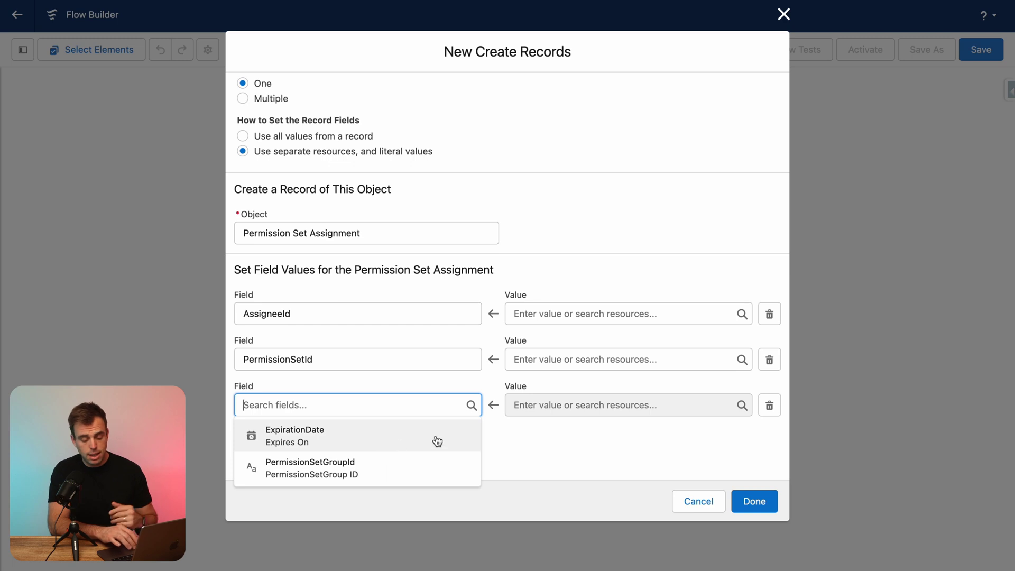
{"action": "left_click", "coordinate": [770, 405]}
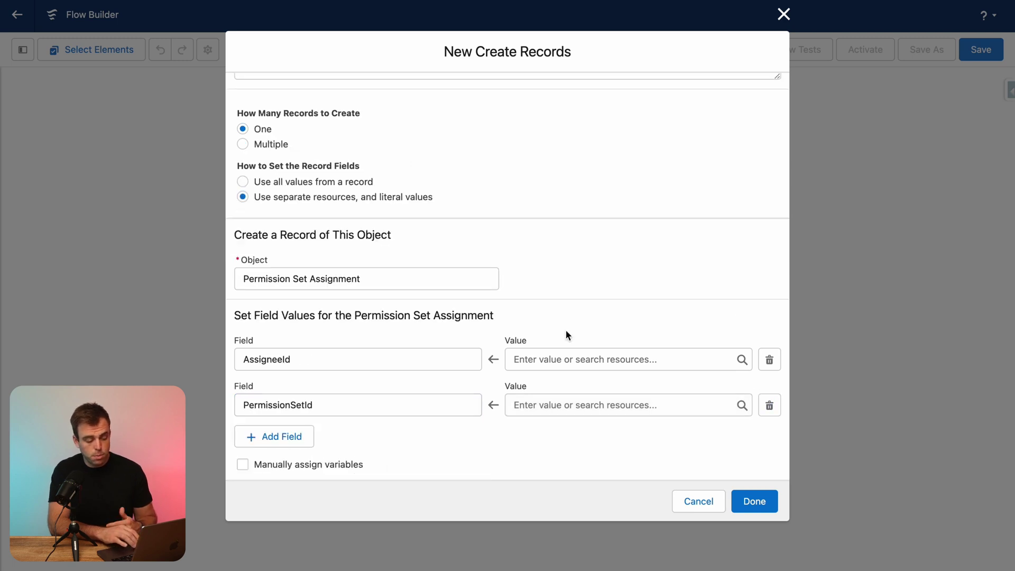
{"action": "left_click", "coordinate": [581, 357]}
Set AssigneeId to the triggering user's Id ($Record > Id).
{"action": "scroll", "coordinate": [600, 290], "scroll_direction": "down", "scroll_amount": 3}
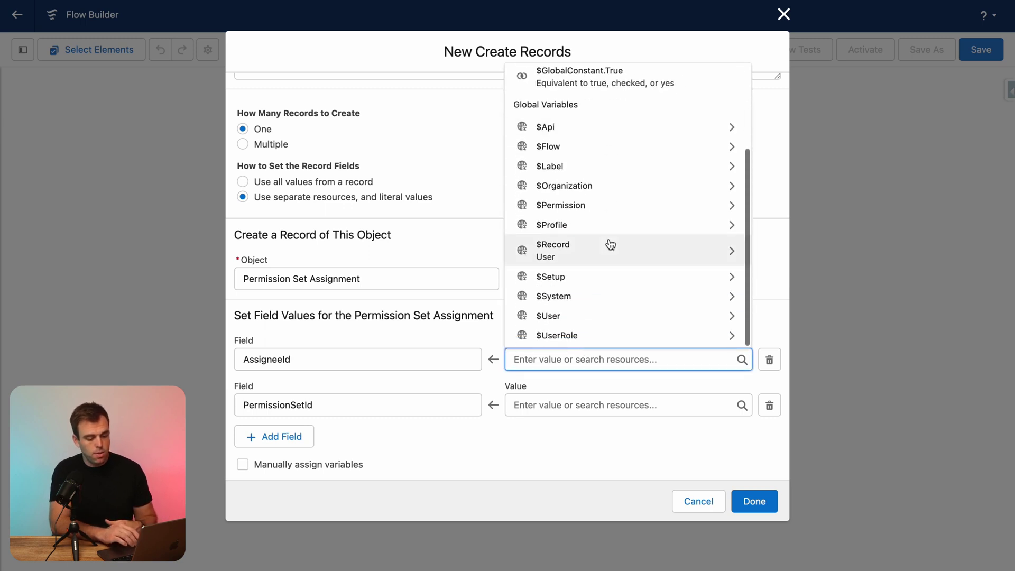
{"action": "left_click", "coordinate": [577, 254]}
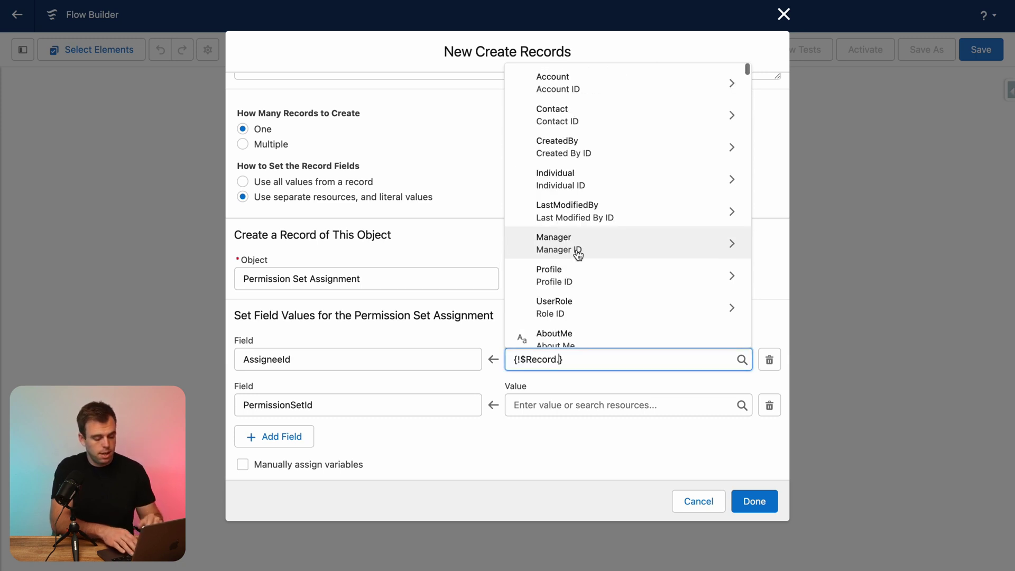
{"action": "type", "text": "id"}
{"action": "scroll", "coordinate": [586, 276], "scroll_direction": "down", "scroll_amount": 10}
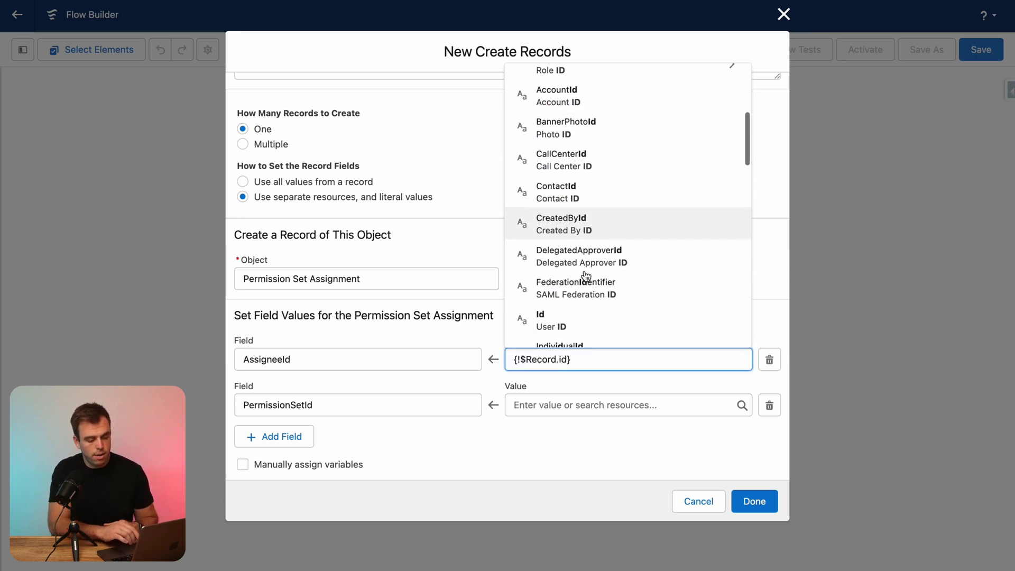
{"action": "left_click", "coordinate": [585, 275]}
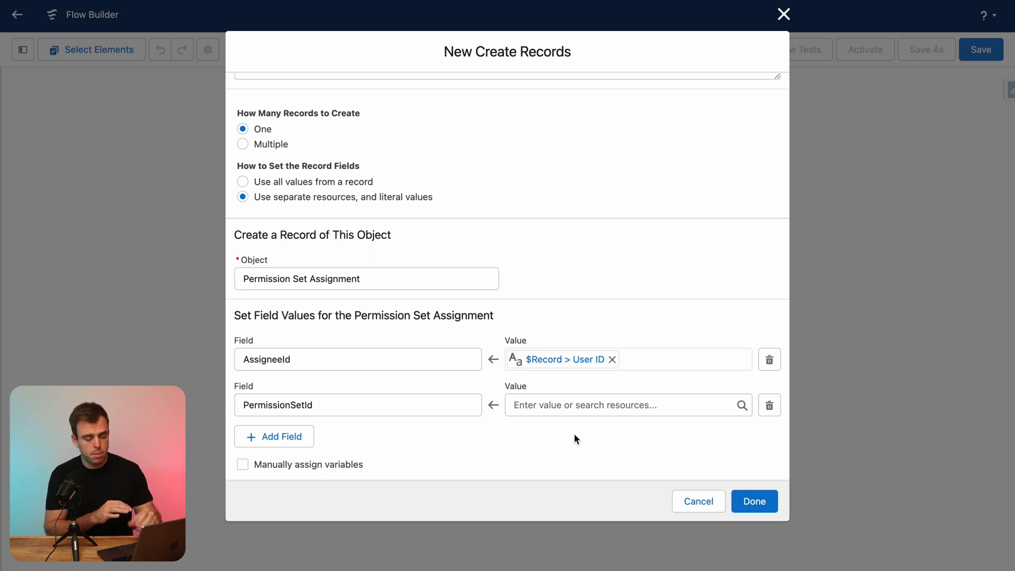
Enter placeholder 1 for PermissionSetId and place the element on the canvas.
{"action": "left_click", "coordinate": [566, 405]}
{"action": "type", "text": "1"}
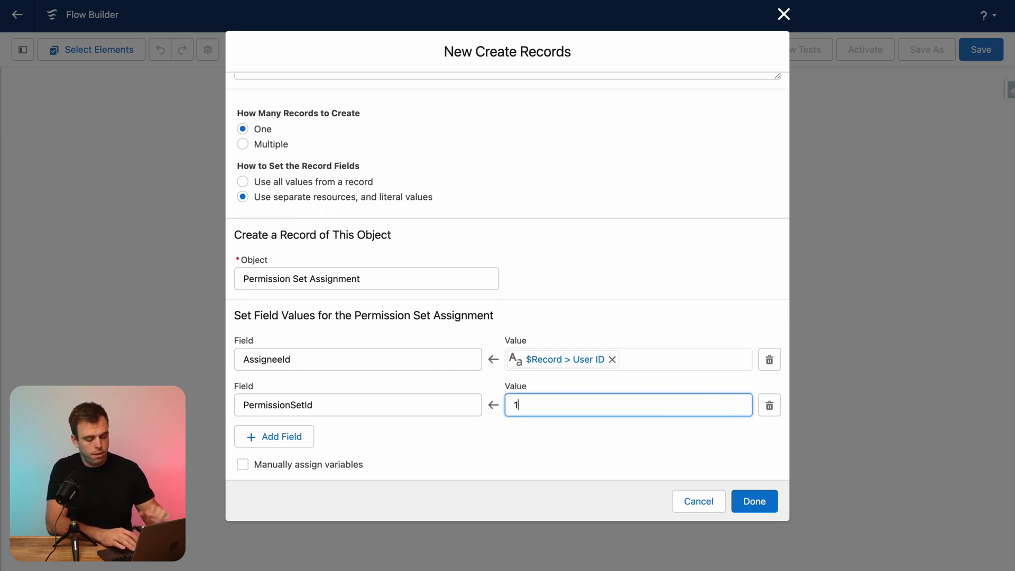
{"action": "left_click", "coordinate": [509, 516]}
{"action": "left_click", "coordinate": [751, 507]}
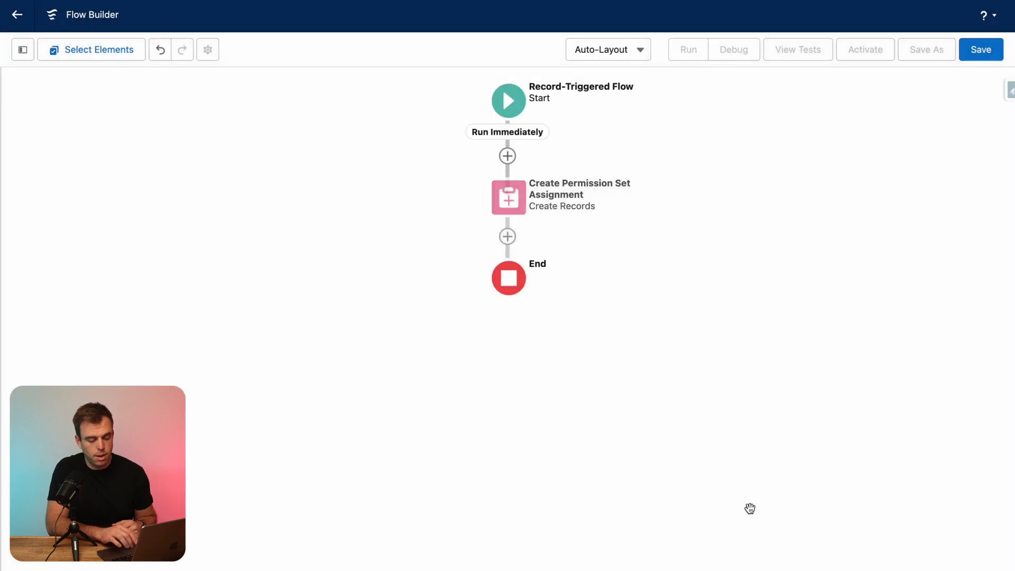
Add a Get Records element labelled 'Get Permission Set' querying Permission Set.
{"action": "left_click", "coordinate": [508, 156]}
{"action": "type", "text": "get"}
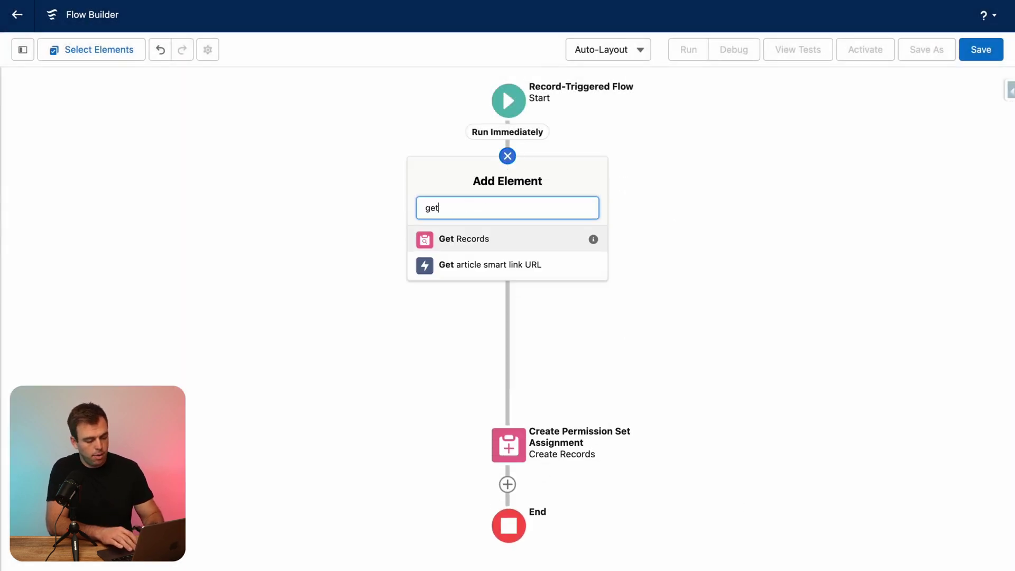
{"action": "left_click", "coordinate": [461, 239]}
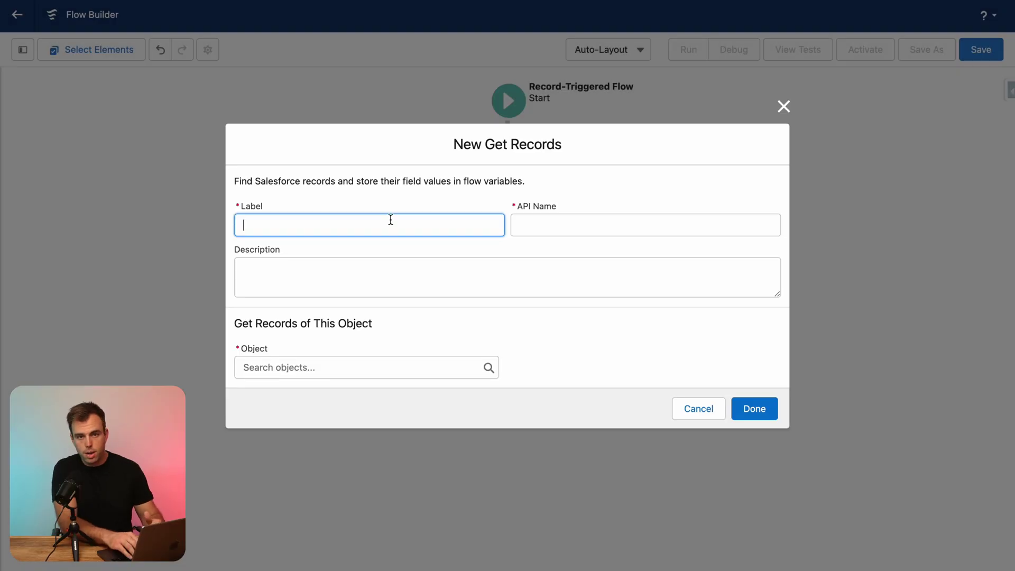
{"action": "type", "text": "Ge"}
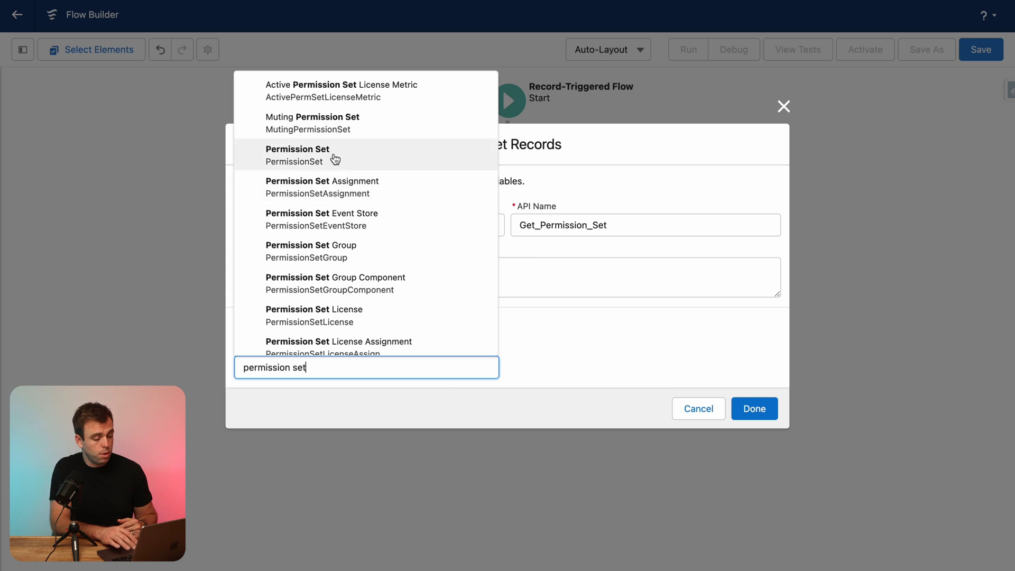
{"action": "left_click", "coordinate": [334, 159]}
Start a filter condition on the Permission Set Name field.
{"action": "scroll", "coordinate": [533, 340], "scroll_direction": "down", "scroll_amount": 3}
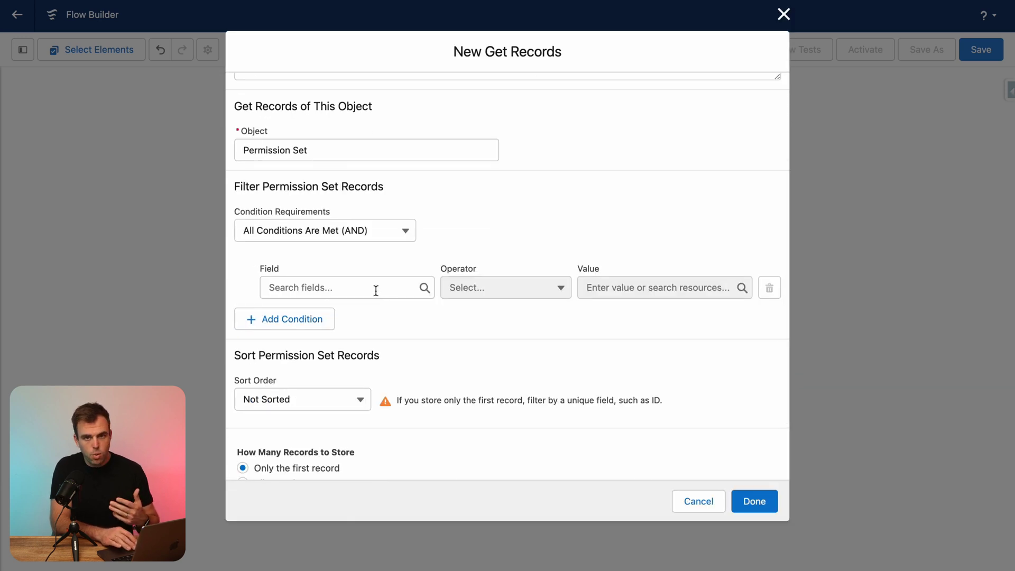
{"action": "left_click", "coordinate": [376, 290]}
{"action": "scroll", "coordinate": [357, 374], "scroll_direction": "down", "scroll_amount": 3}
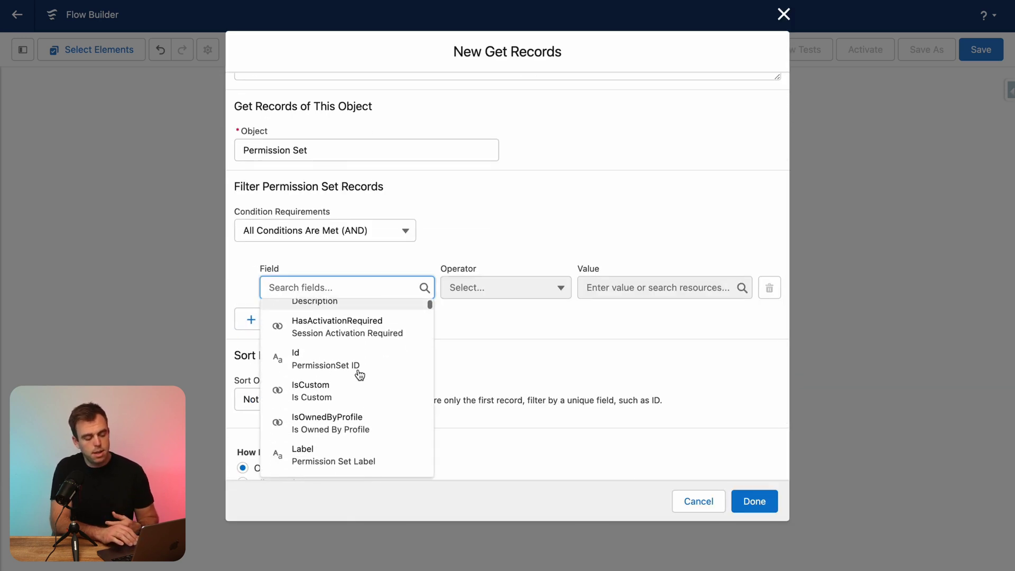
{"action": "scroll", "coordinate": [358, 381], "scroll_direction": "down", "scroll_amount": 4}
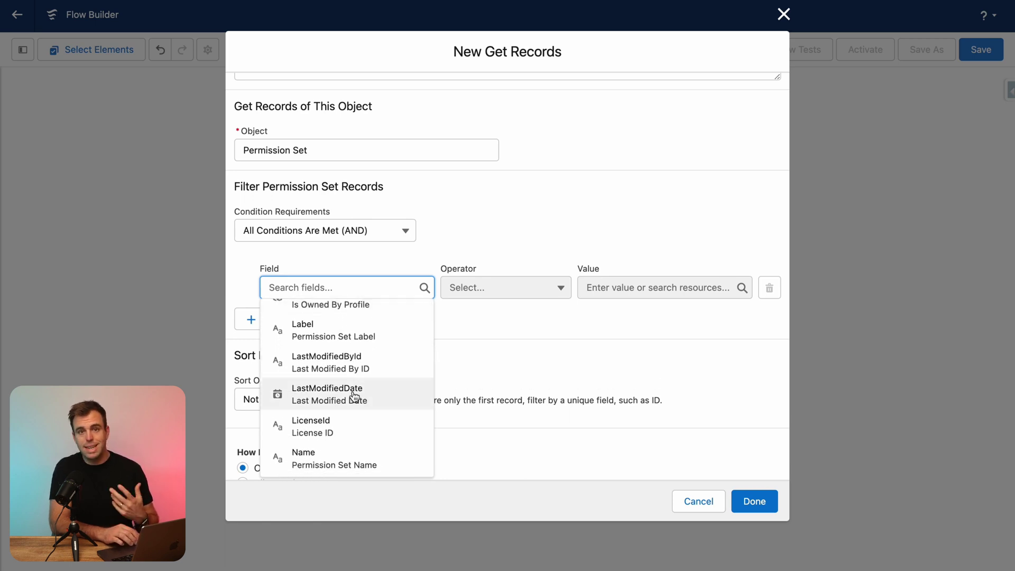
{"action": "scroll", "coordinate": [353, 394], "scroll_direction": "down", "scroll_amount": 3}
{"action": "left_click", "coordinate": [351, 418]}
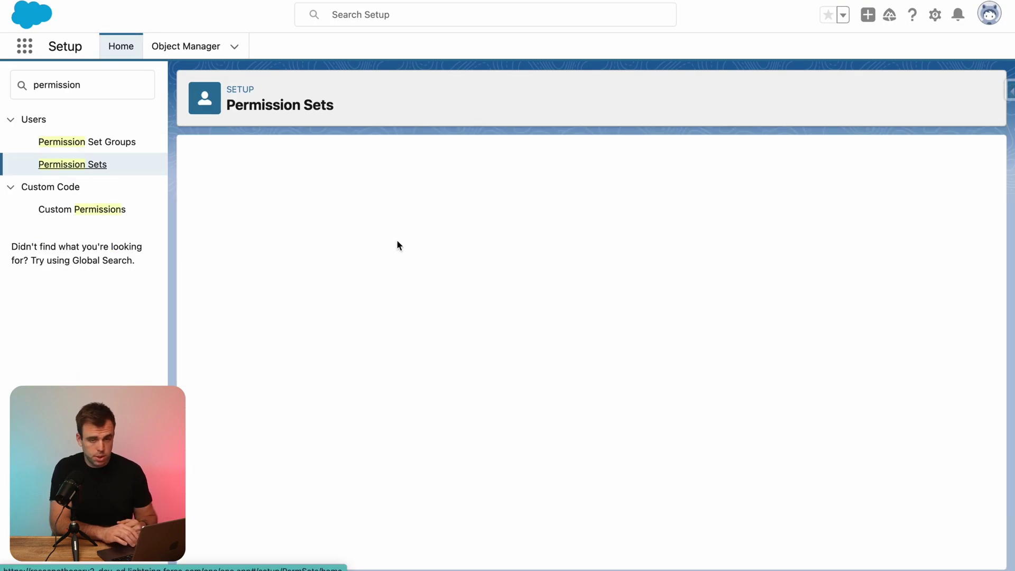
Open Multi-Factor Authentication Required, select its API name, and return to the flow.
{"action": "scroll", "coordinate": [404, 296], "scroll_direction": "down", "scroll_amount": 4}
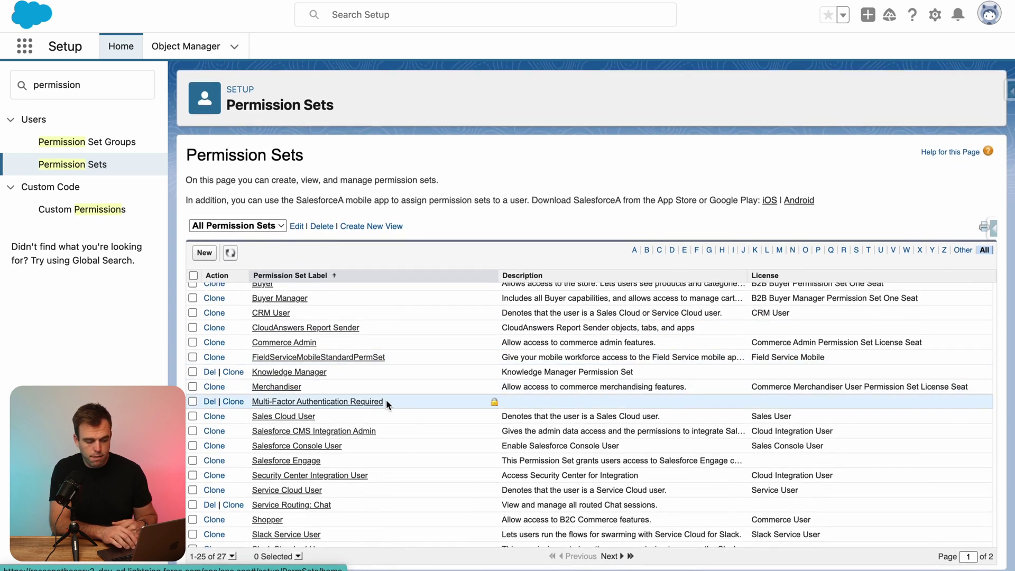
{"action": "left_click_drag", "start_coordinate": [386, 401], "coordinate": [251, 403]}
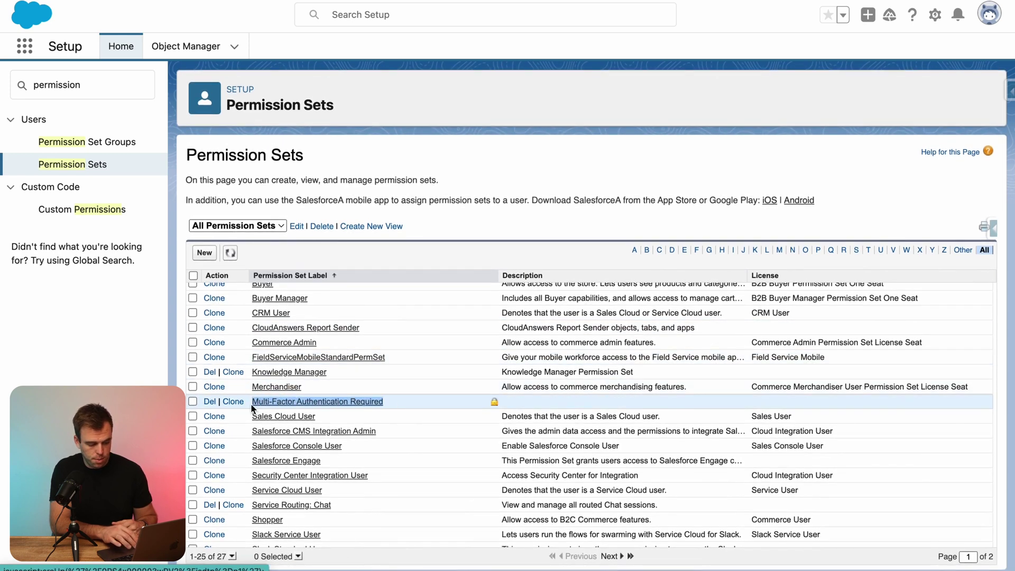
{"action": "left_click", "coordinate": [338, 401]}
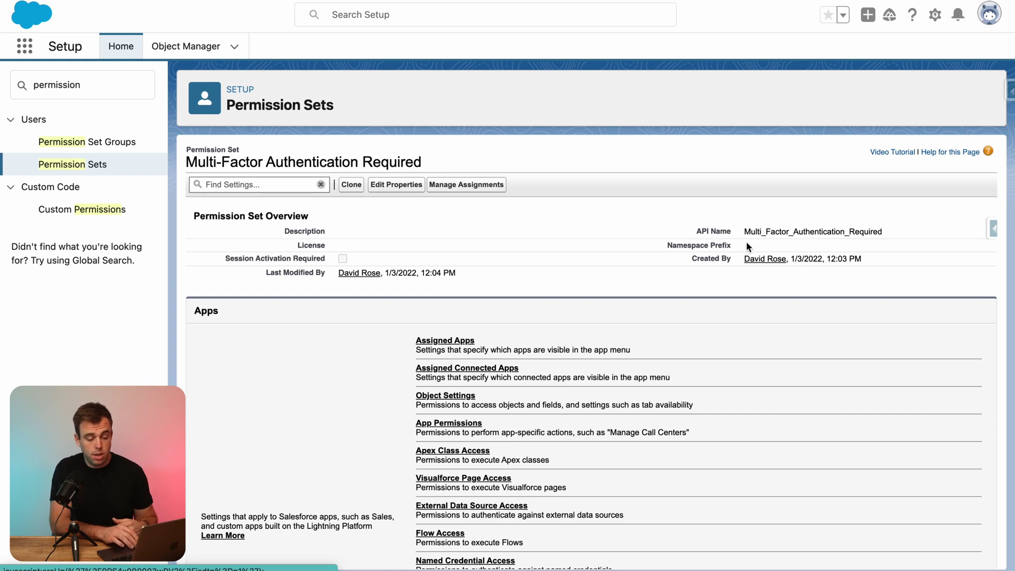
{"action": "double_click", "coordinate": [870, 231]}
{"action": "key", "text": "ctrl+c"}
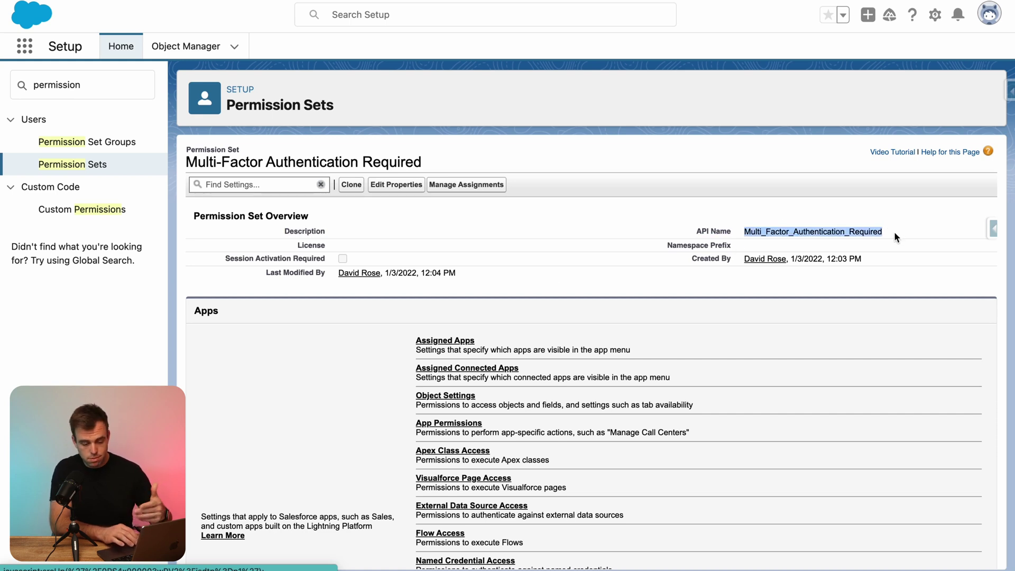
{"action": "key", "text": "ctrl+Tab"}
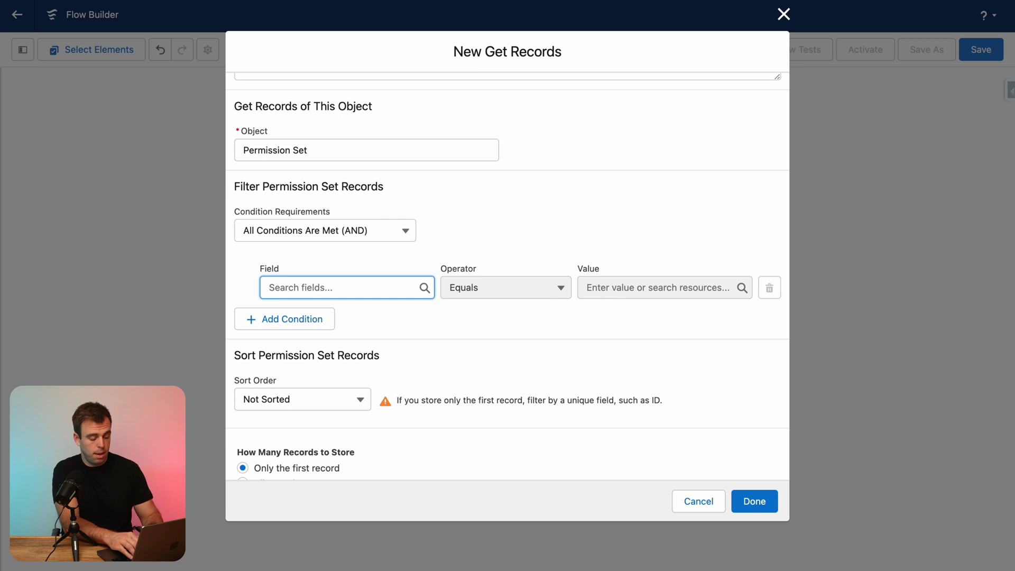
Set the filter to Name equals Multi_Factor_Authentication_Required.
{"action": "type", "text": "label"}
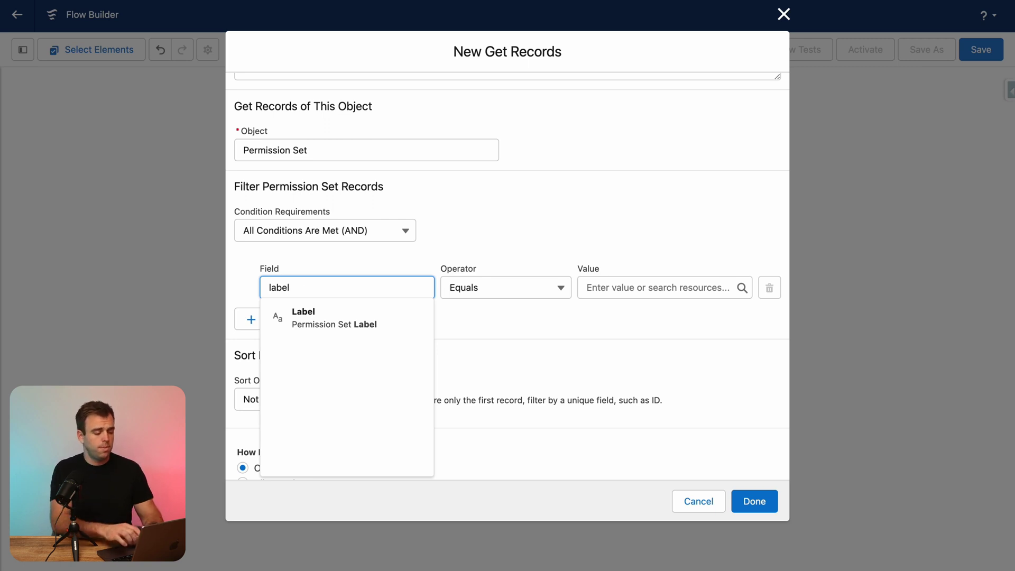
{"action": "key", "text": "BackSpace"}
{"action": "key", "text": "BackSpace"}
{"action": "key", "text": "BackSpace"}
{"action": "key", "text": "BackSpace"}
{"action": "key", "text": "BackSpace"}
{"action": "type", "text": "name"}
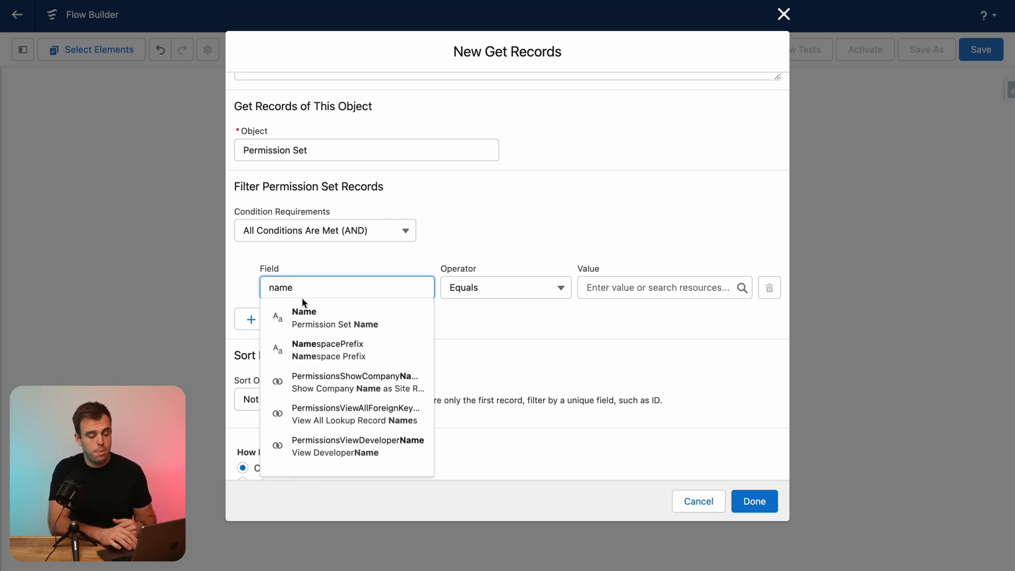
{"action": "left_click", "coordinate": [317, 316]}
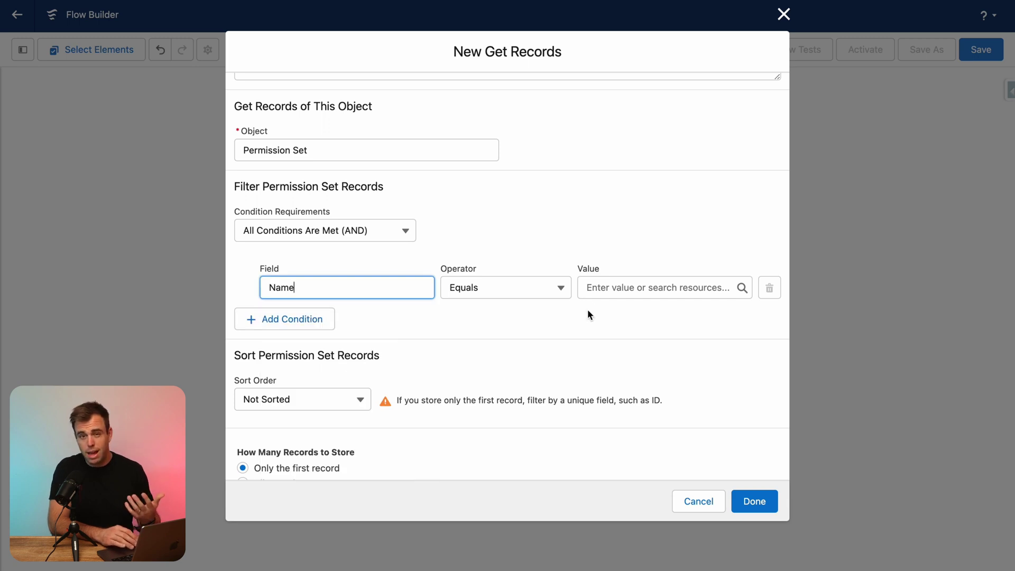
{"action": "left_click", "coordinate": [618, 292]}
{"action": "key", "text": "ctrl+v"}
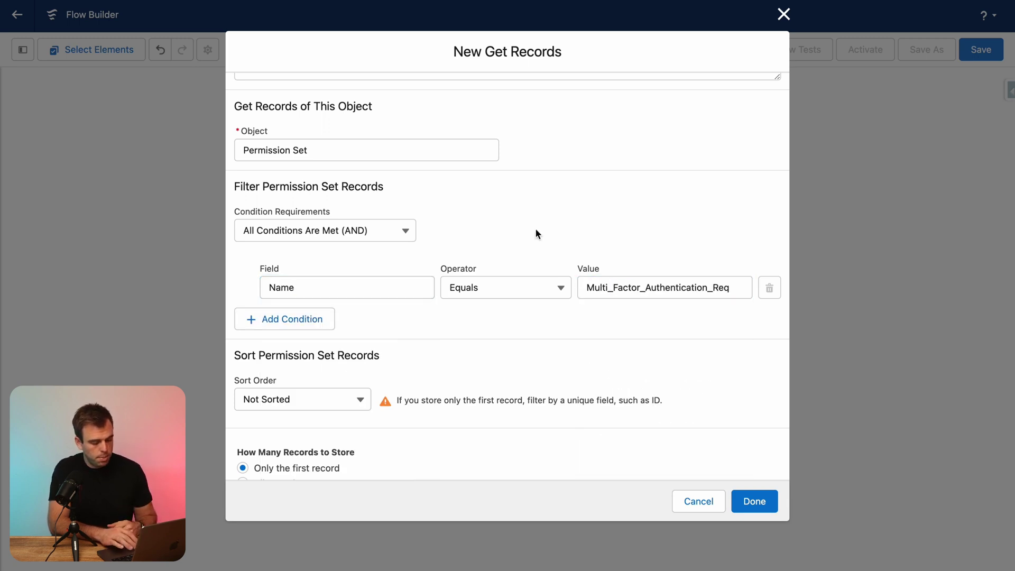
{"action": "left_click_drag", "start_coordinate": [622, 290], "coordinate": [763, 309]}
{"action": "left_click", "coordinate": [757, 312]}
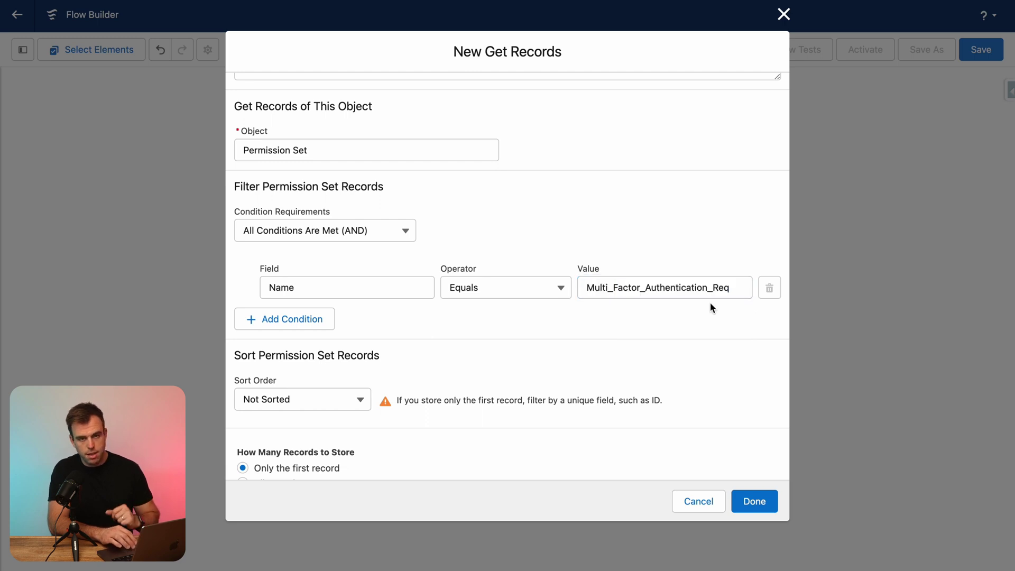
Store only chosen fields and add the Get Permission Set step to the flow.
{"action": "scroll", "coordinate": [673, 349], "scroll_direction": "down", "scroll_amount": 3}
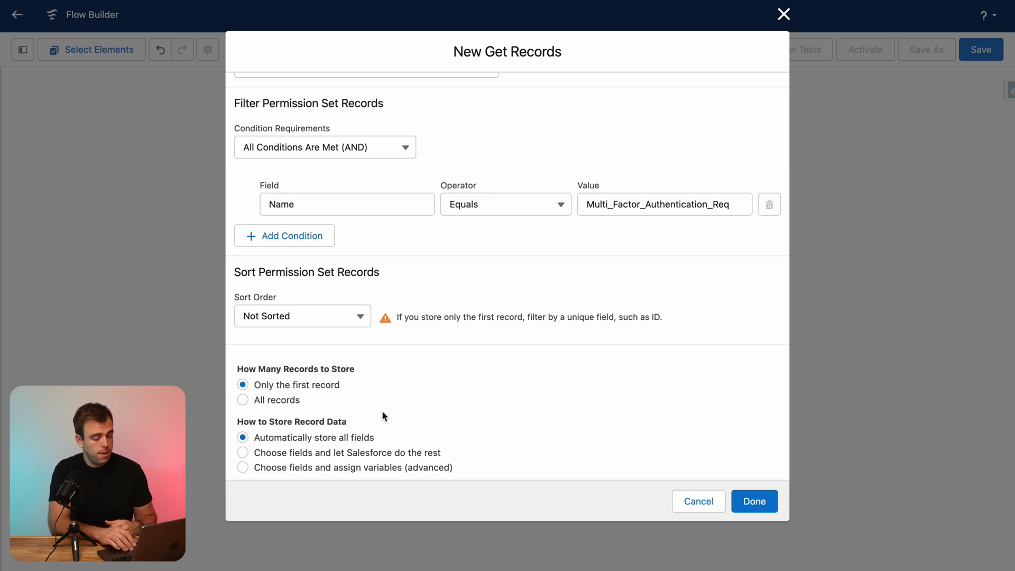
{"action": "left_click_drag", "start_coordinate": [274, 437], "coordinate": [389, 437]}
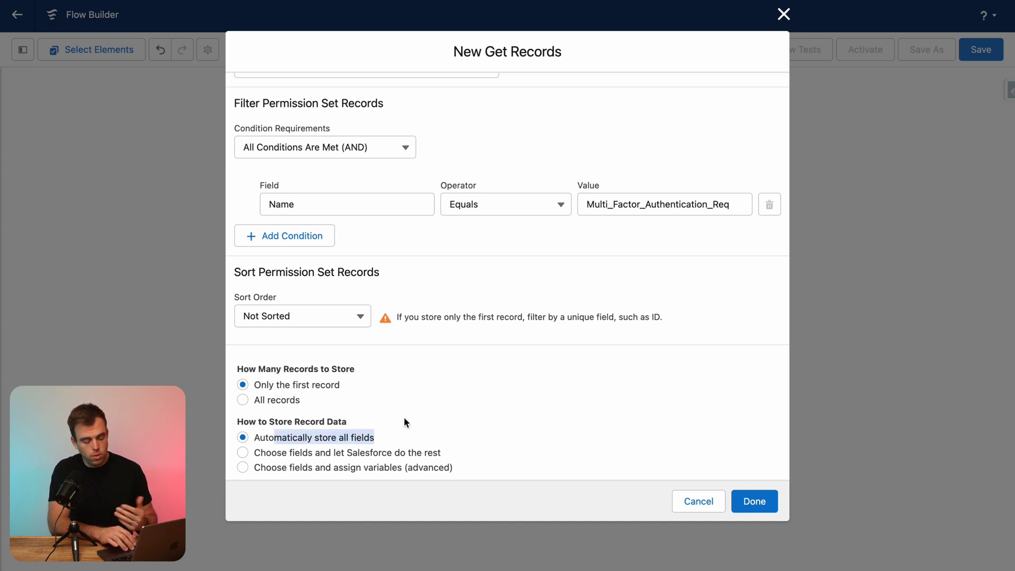
{"action": "left_click", "coordinate": [242, 452]}
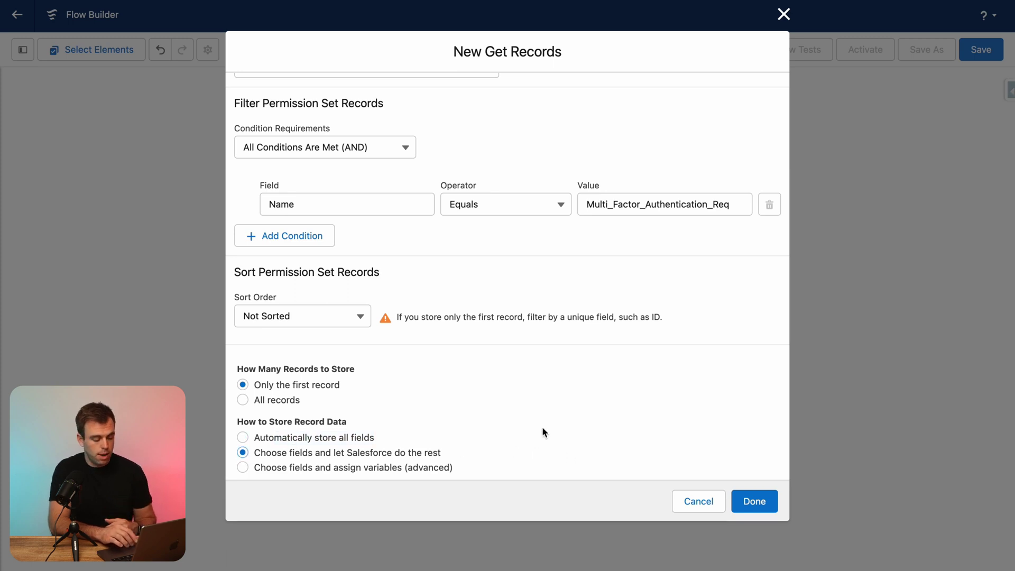
{"action": "scroll", "coordinate": [542, 426], "scroll_direction": "down", "scroll_amount": 5}
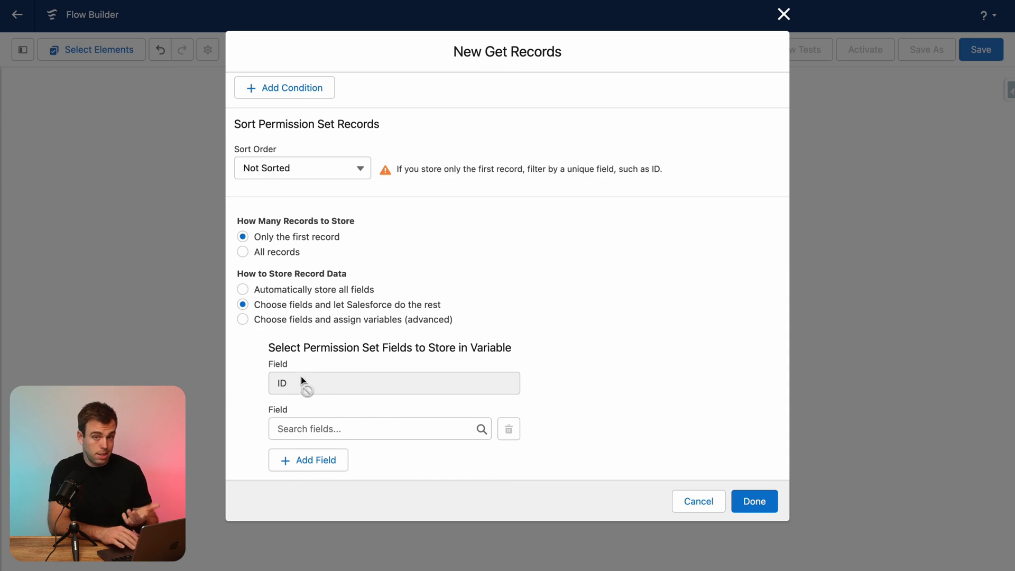
{"action": "left_click", "coordinate": [751, 501]}
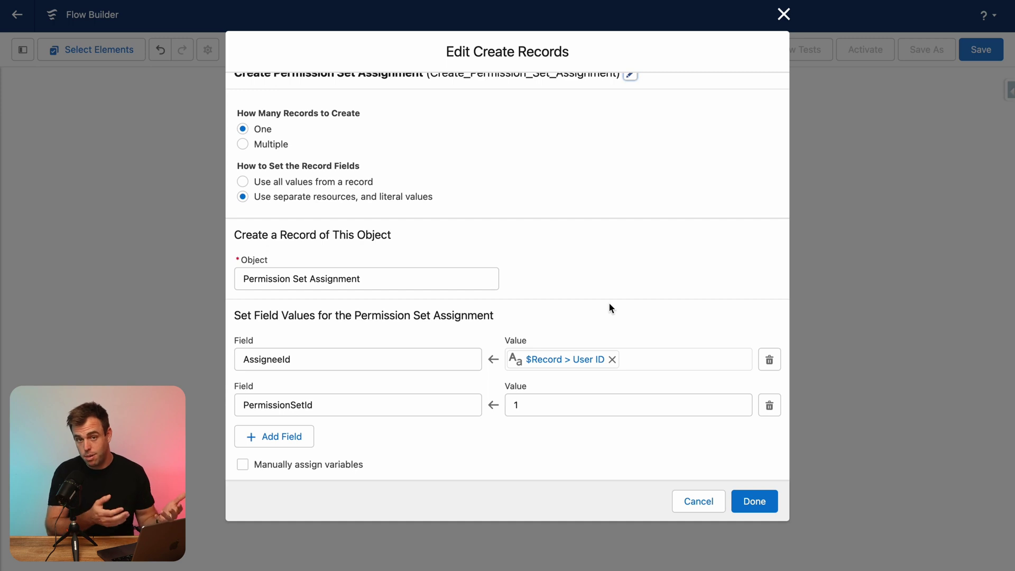
Replace the PermissionSetId value 1 with {!Get_Permission_Set.Id}.
{"action": "left_click", "coordinate": [533, 407]}
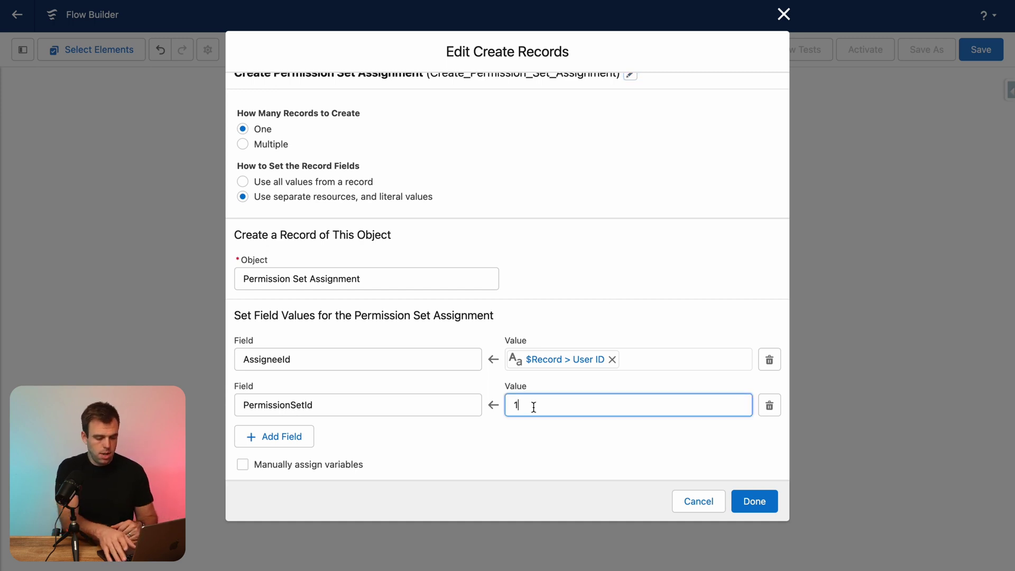
{"action": "key", "text": "BackSpace"}
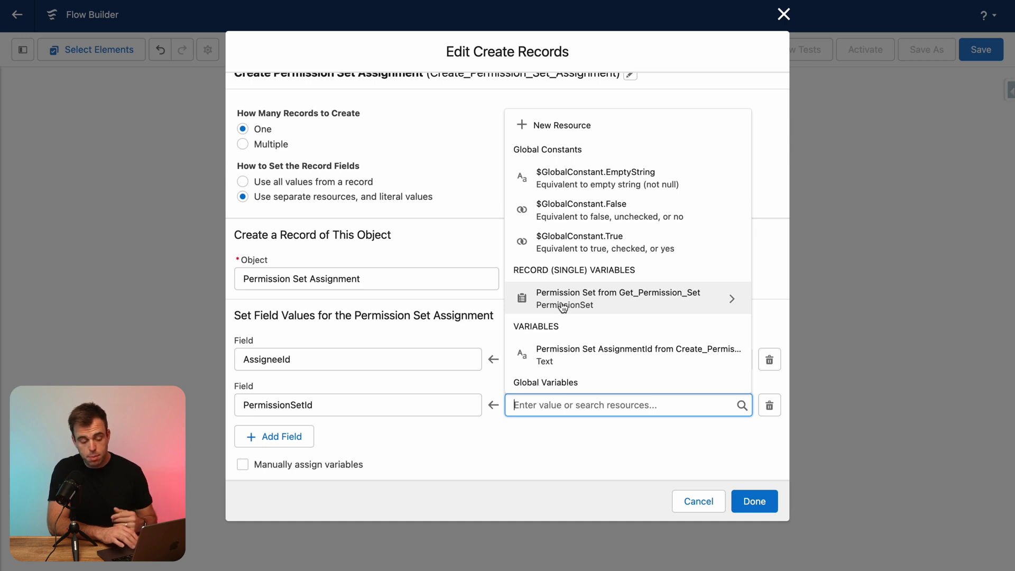
{"action": "left_click", "coordinate": [614, 308]}
{"action": "type", "text": "Id"}
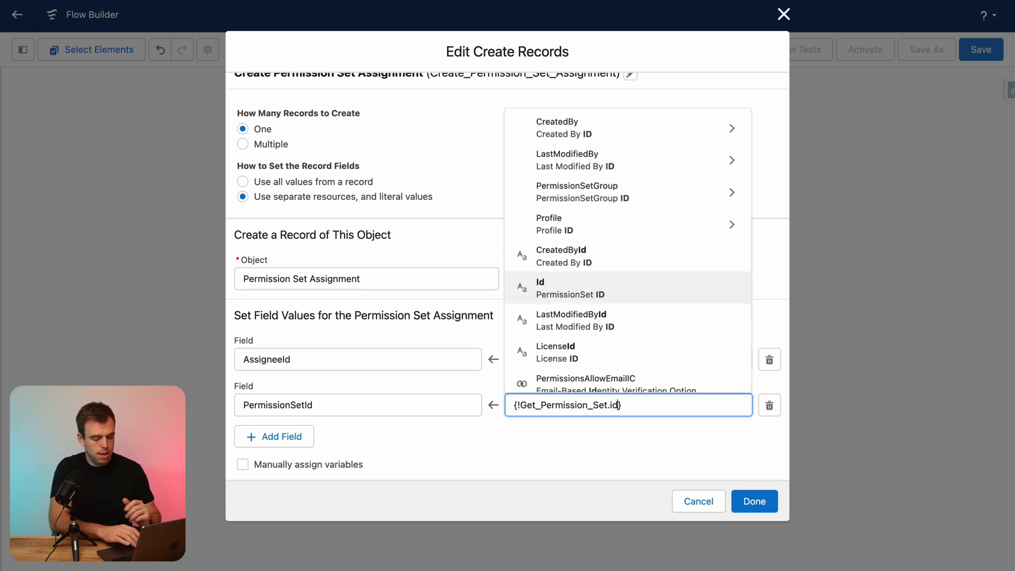
{"action": "left_click", "coordinate": [578, 289]}
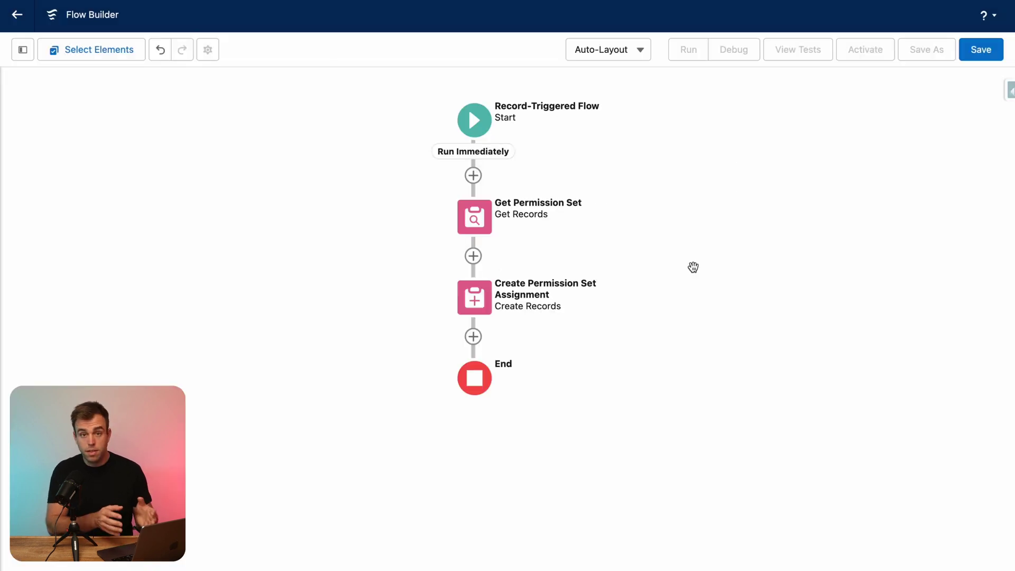